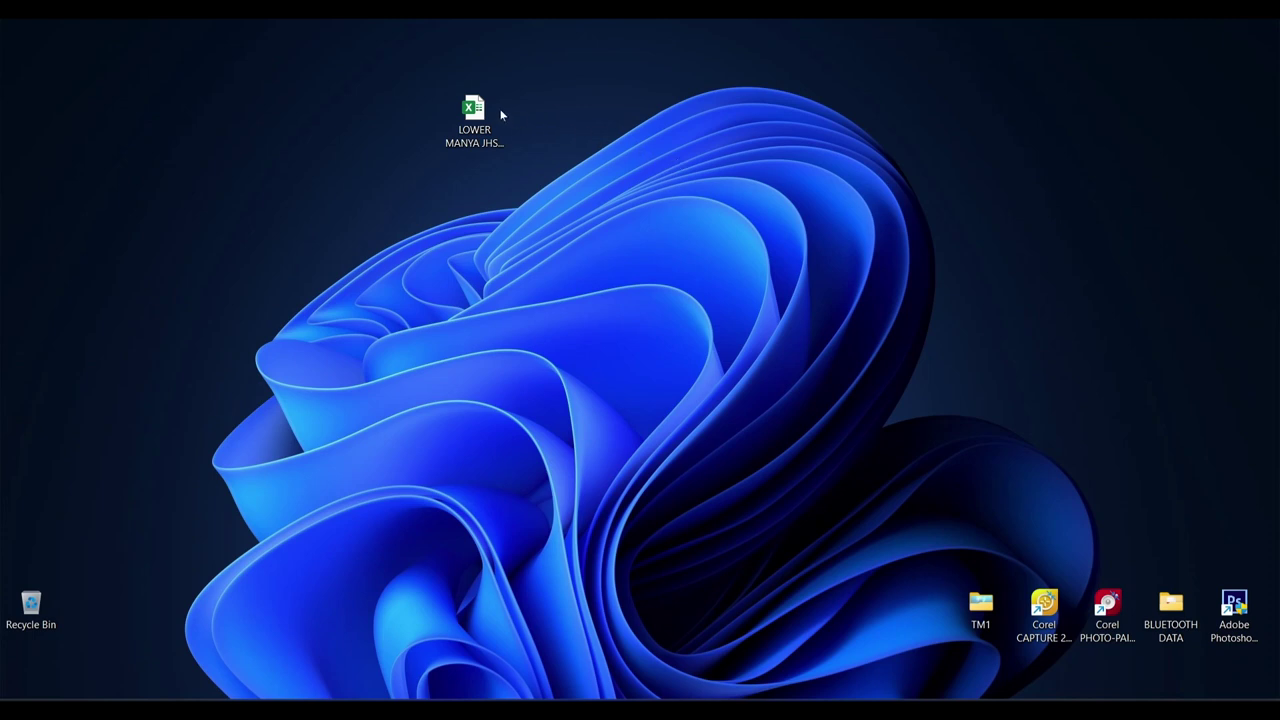
- Select the LOWER MANYA JHS ENROLMENT MARCH 2023 workbook icon on the desktop
{"action": "left_click", "coordinate": [483, 110]}
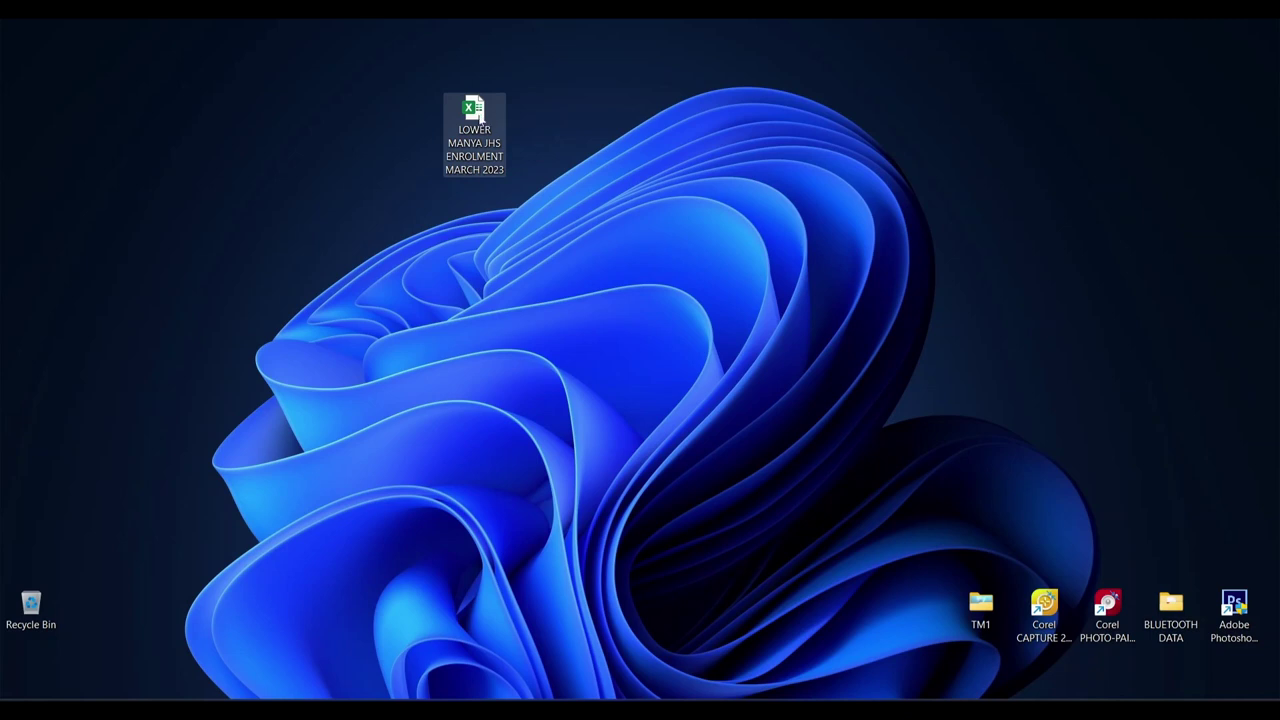
- Open the enrolment workbook in Excel and return to the top of its HOME sheet
{"action": "double_click", "coordinate": [481, 115]}
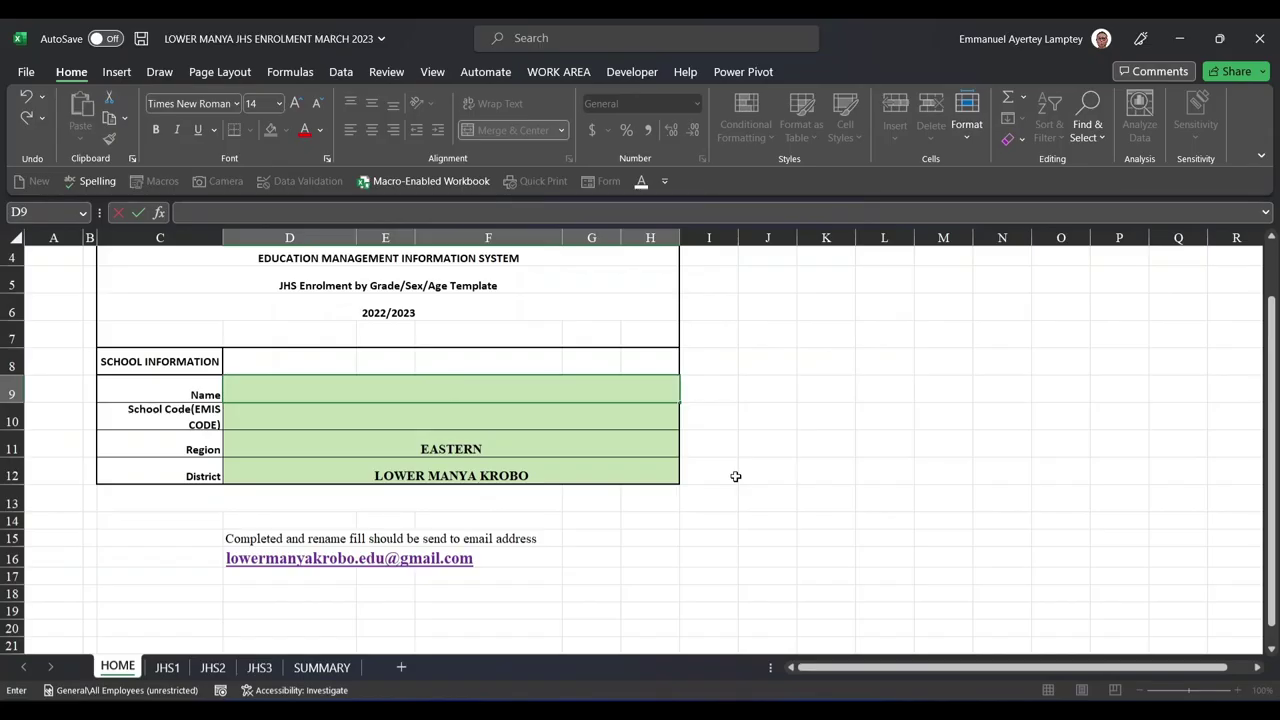
{"action": "left_click", "coordinate": [765, 422]}
{"action": "scroll", "coordinate": [496, 375], "scroll_direction": "up", "scroll_amount": 1}
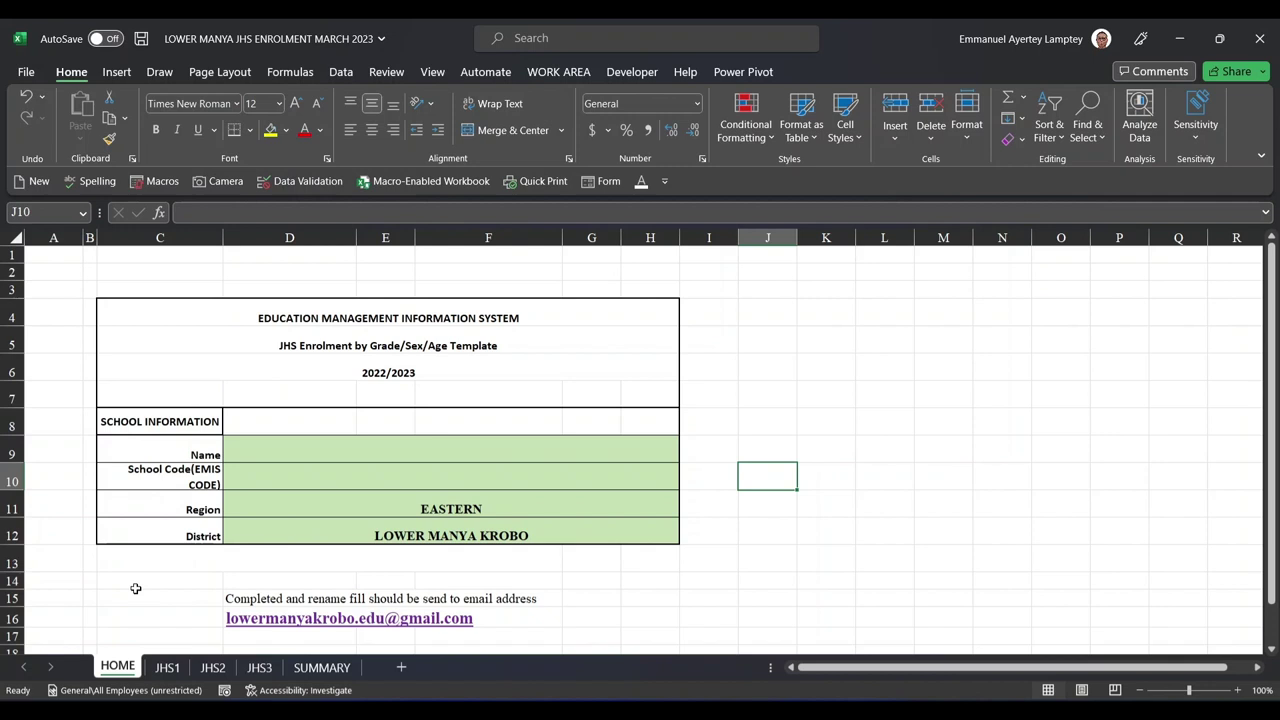
{"action": "left_click", "coordinate": [342, 447]}
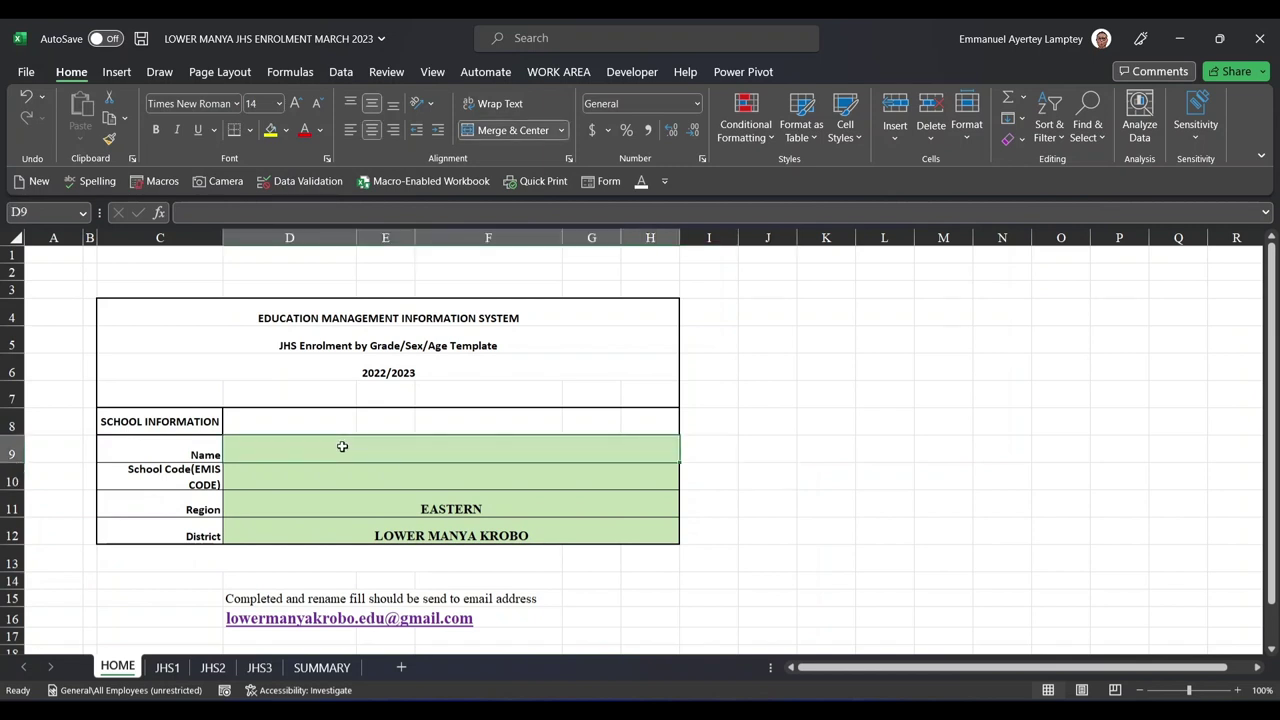
{"action": "type", "text": "VR"}
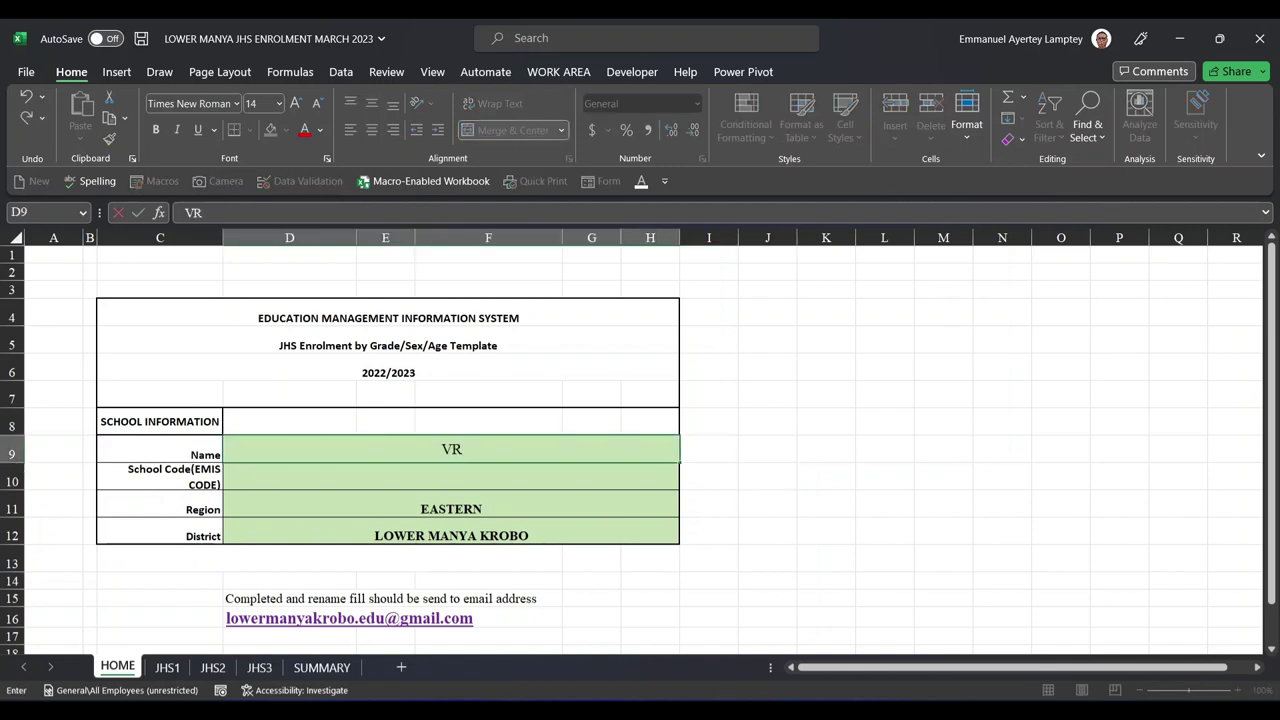
{"action": "type", "text": "A - AKUSE "}
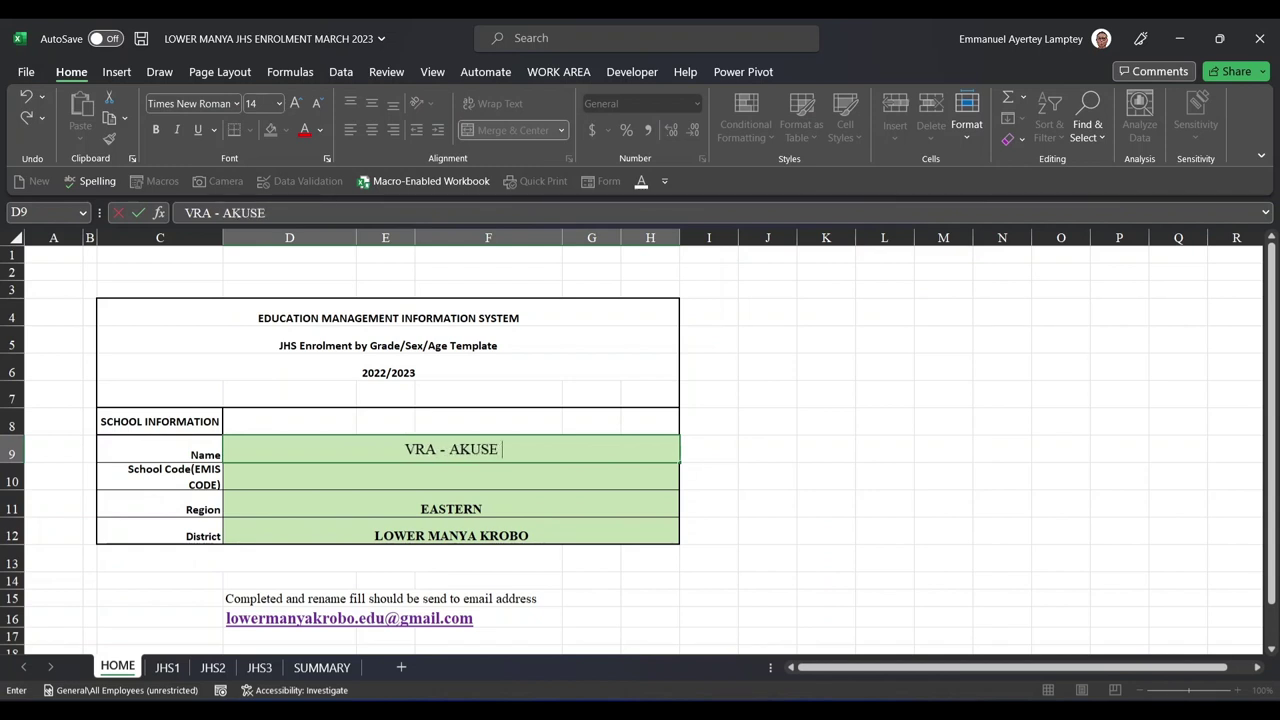
{"action": "type", "text": "INTERNA"}
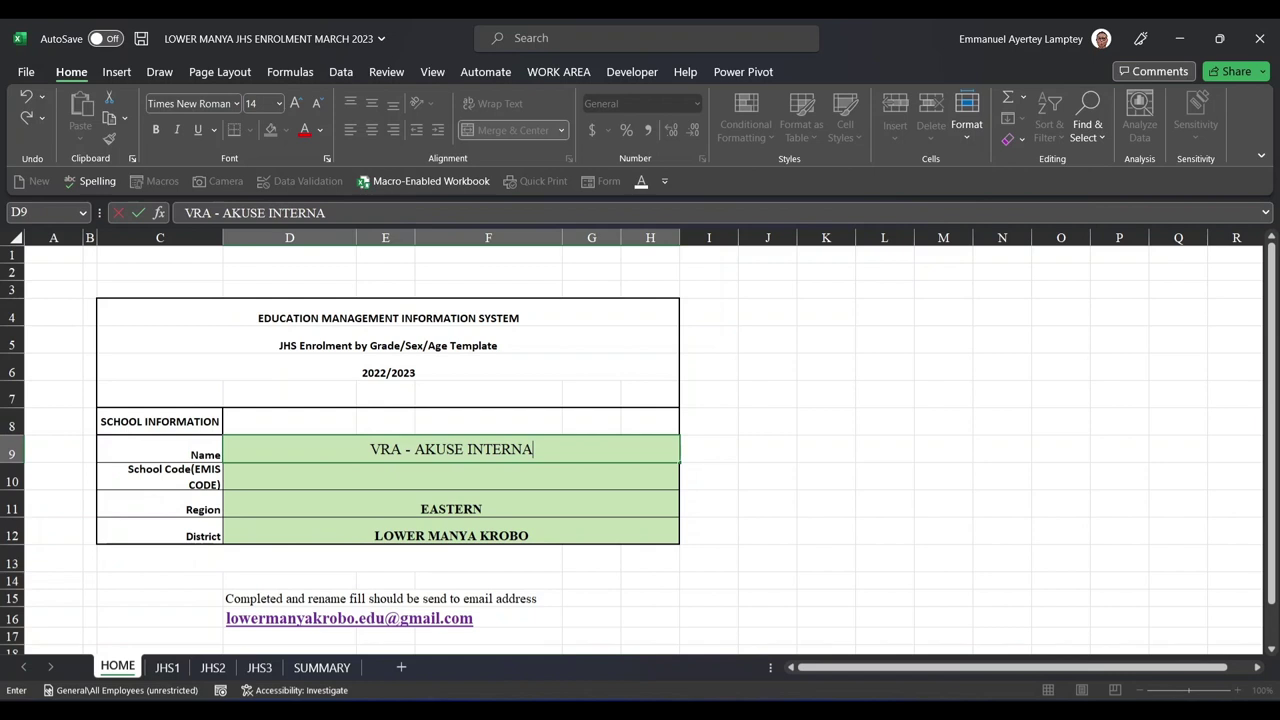
{"action": "type", "text": "TIONAL S"}
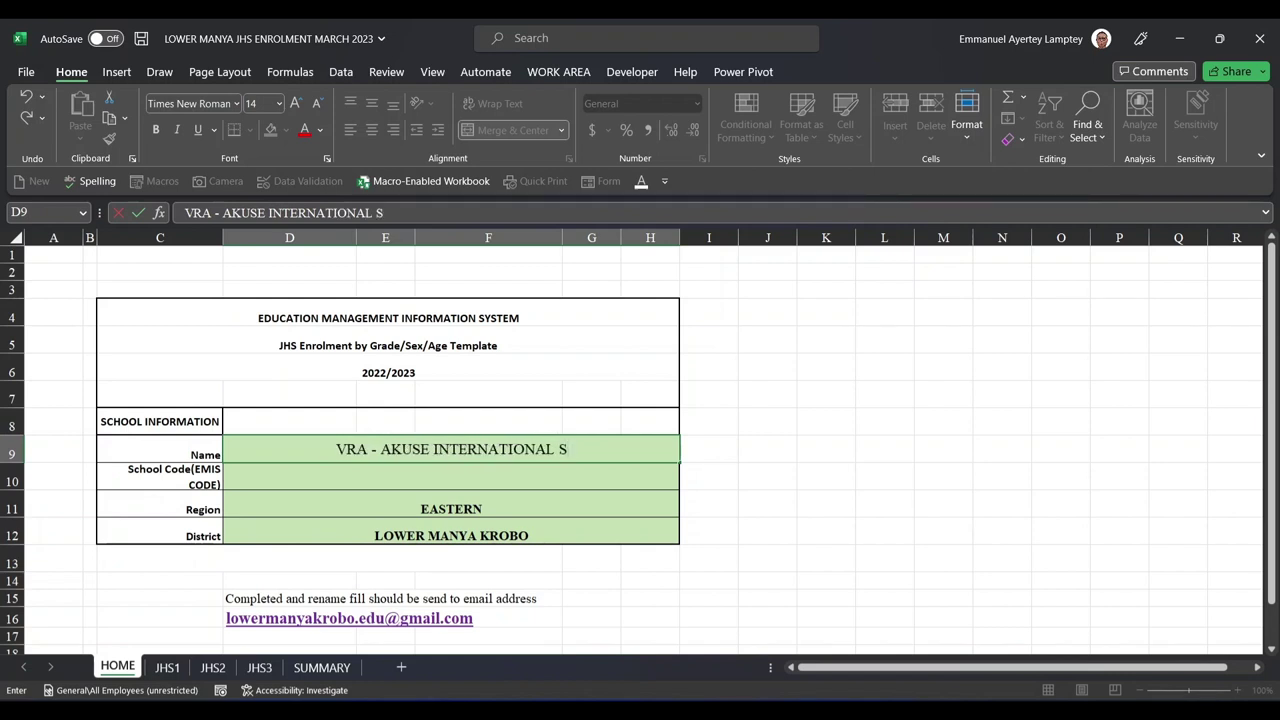
{"action": "type", "text": "CHOOL"}
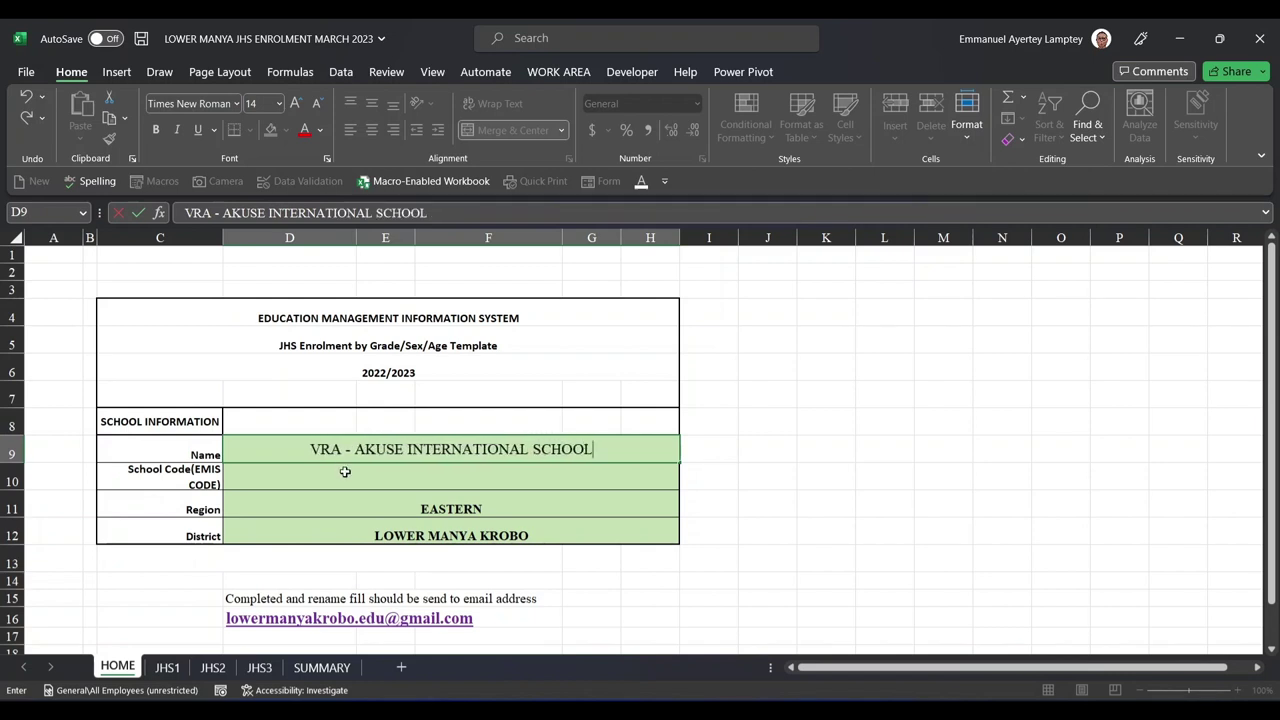
{"action": "left_click", "coordinate": [347, 475]}
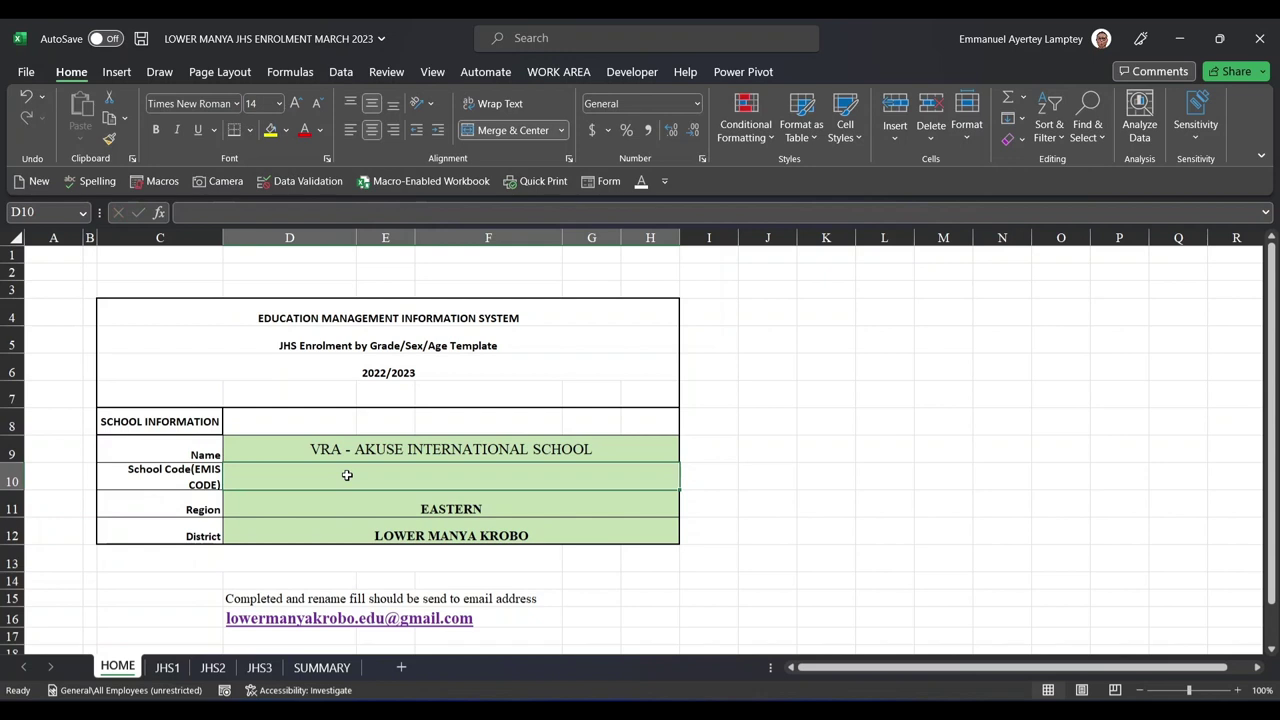
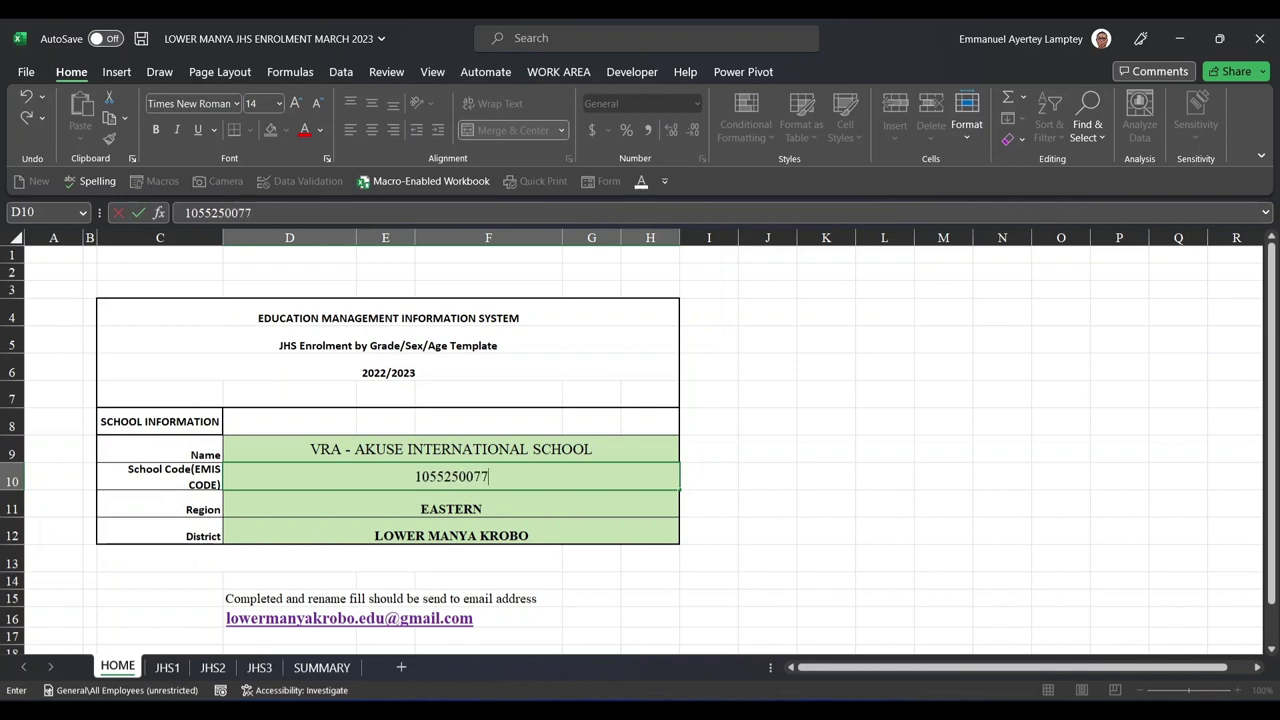
{"action": "left_click", "coordinate": [400, 449]}
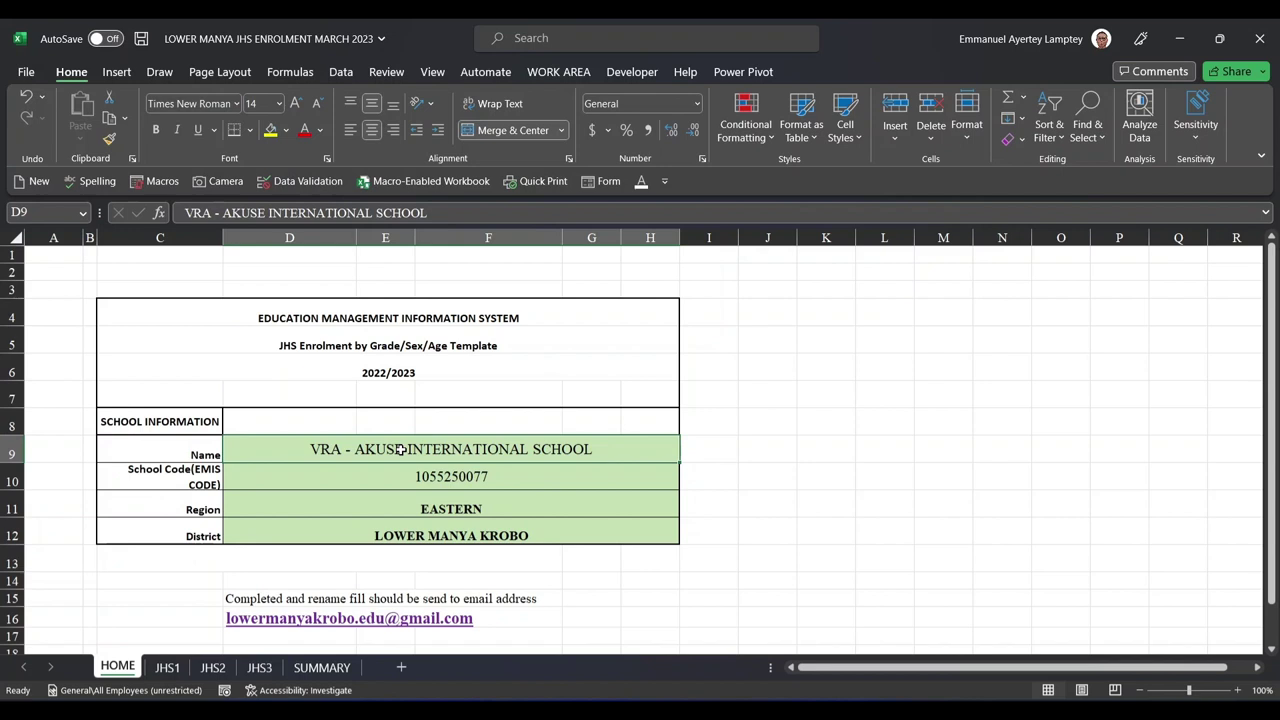
{"action": "left_click_drag", "start_coordinate": [400, 449], "coordinate": [429, 474]}
{"action": "key", "text": "Delete"}
{"action": "type", "text": "N"}
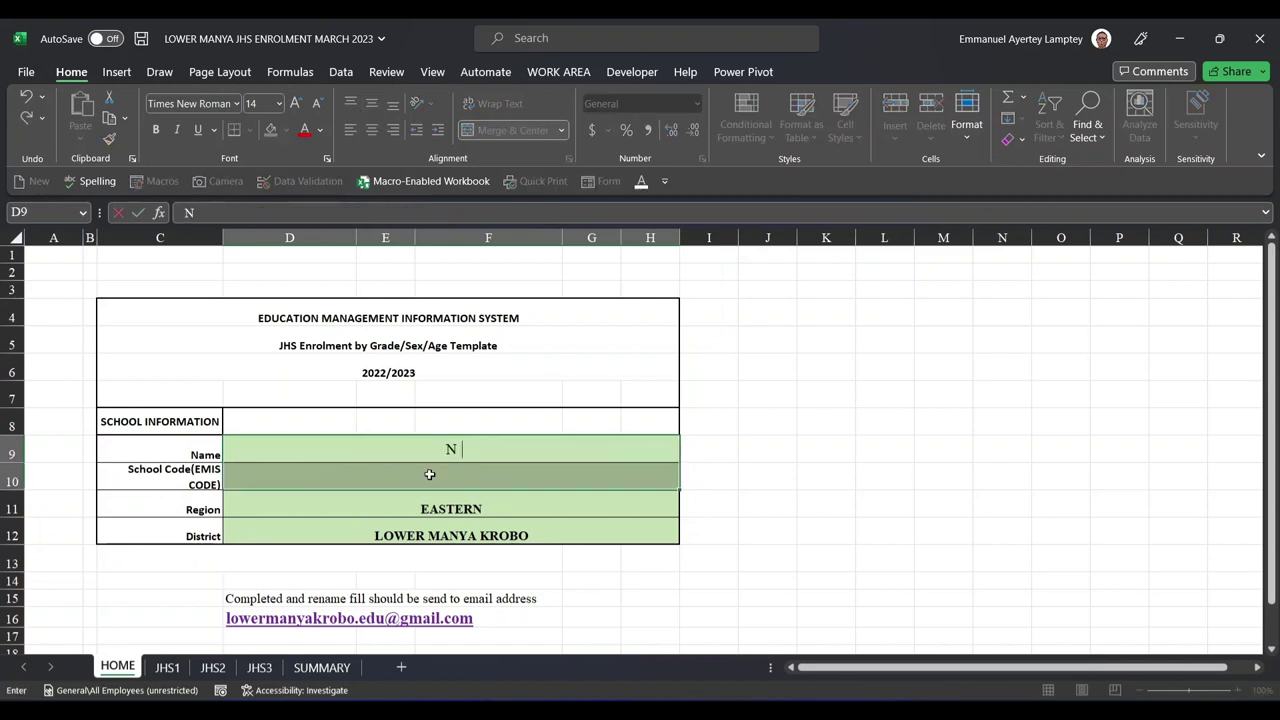
{"action": "type", "text": "UASO ANGLICAN JHS"}
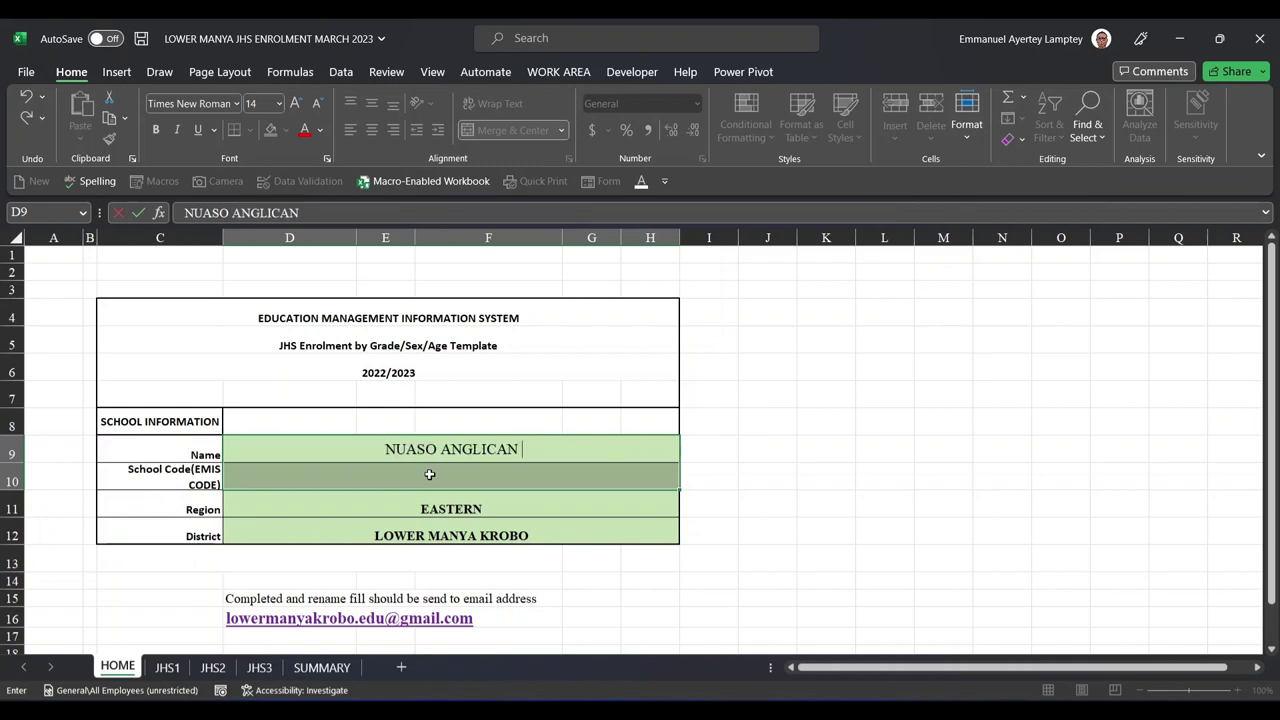
{"action": "left_click", "coordinate": [429, 477]}
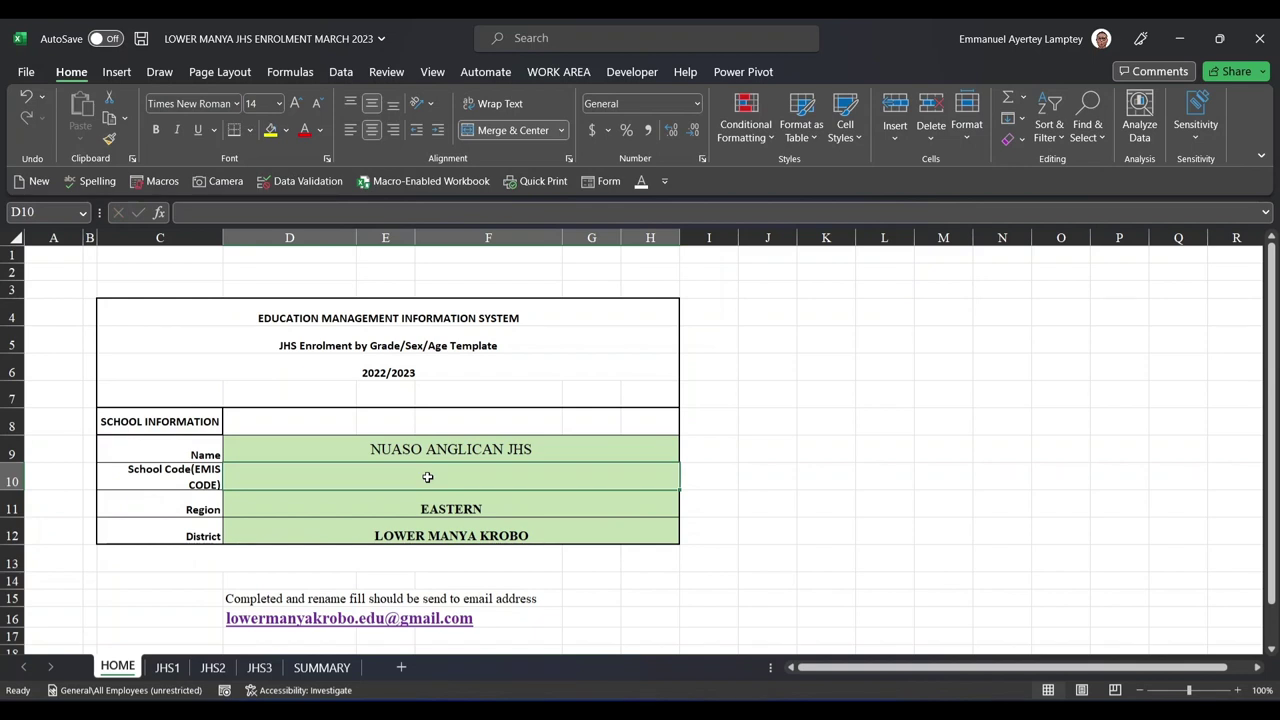
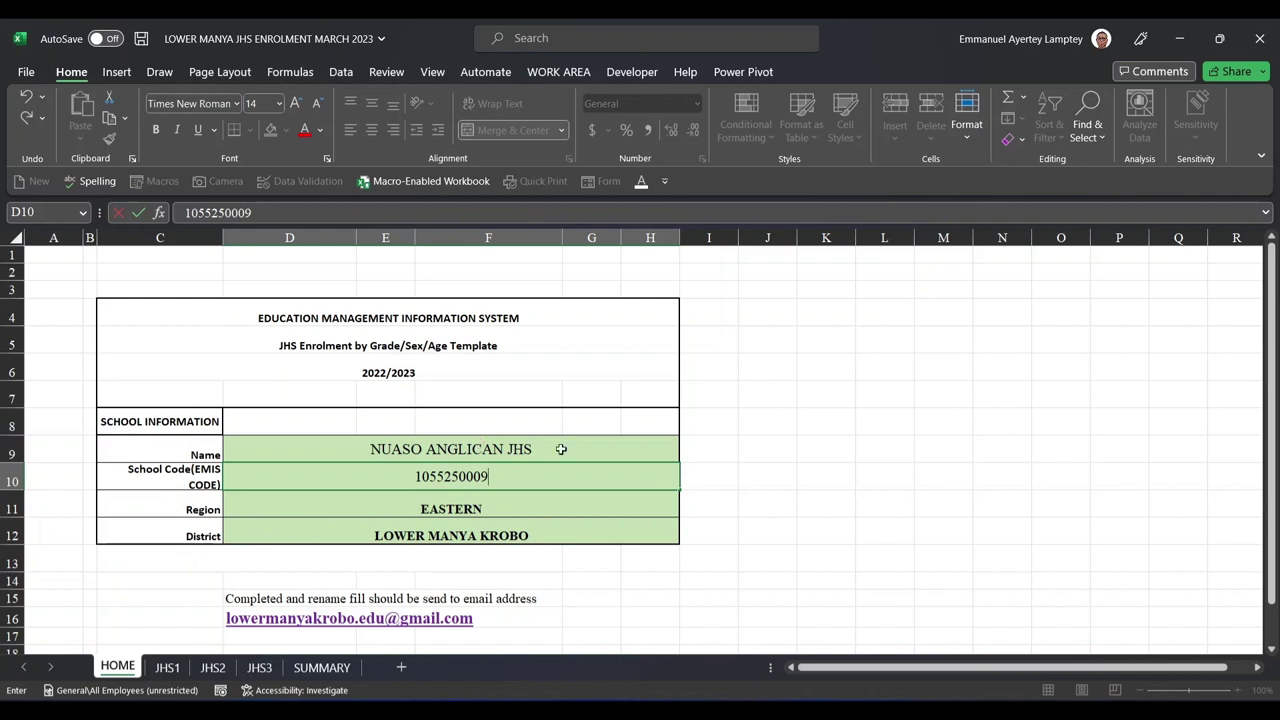
{"action": "left_click", "coordinate": [747, 465]}
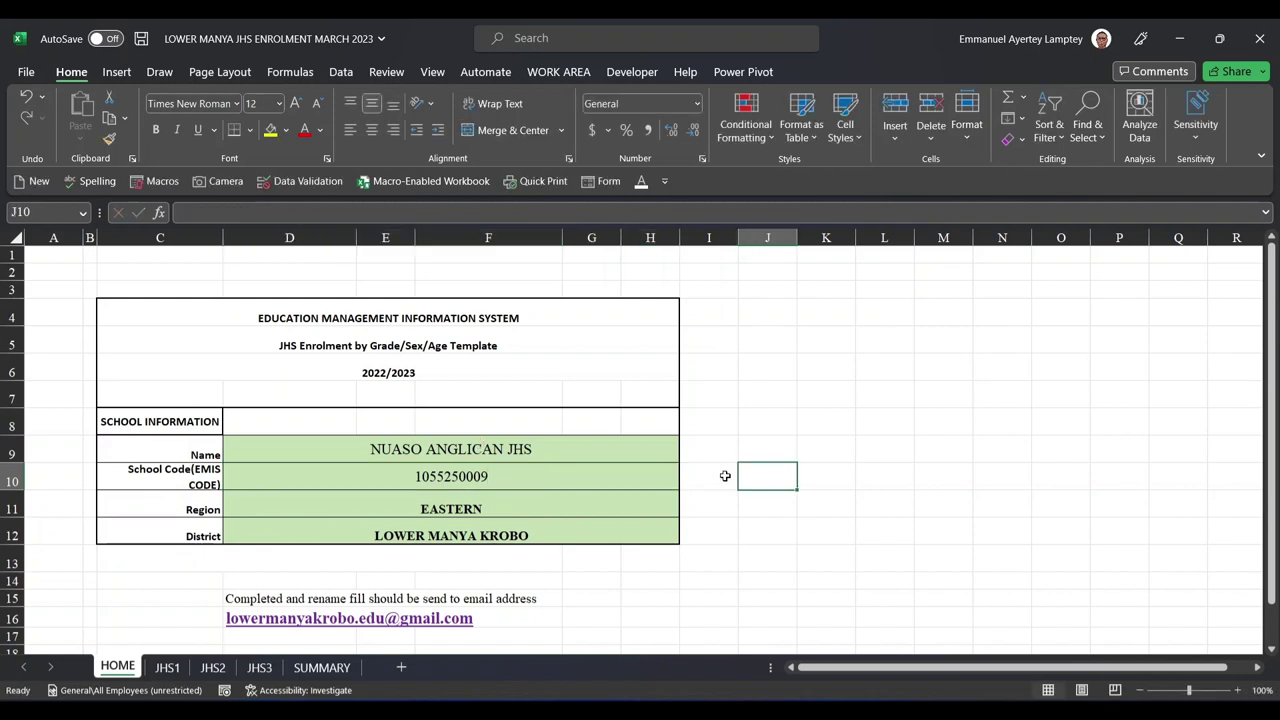
{"action": "key", "text": "ctrl+z"}
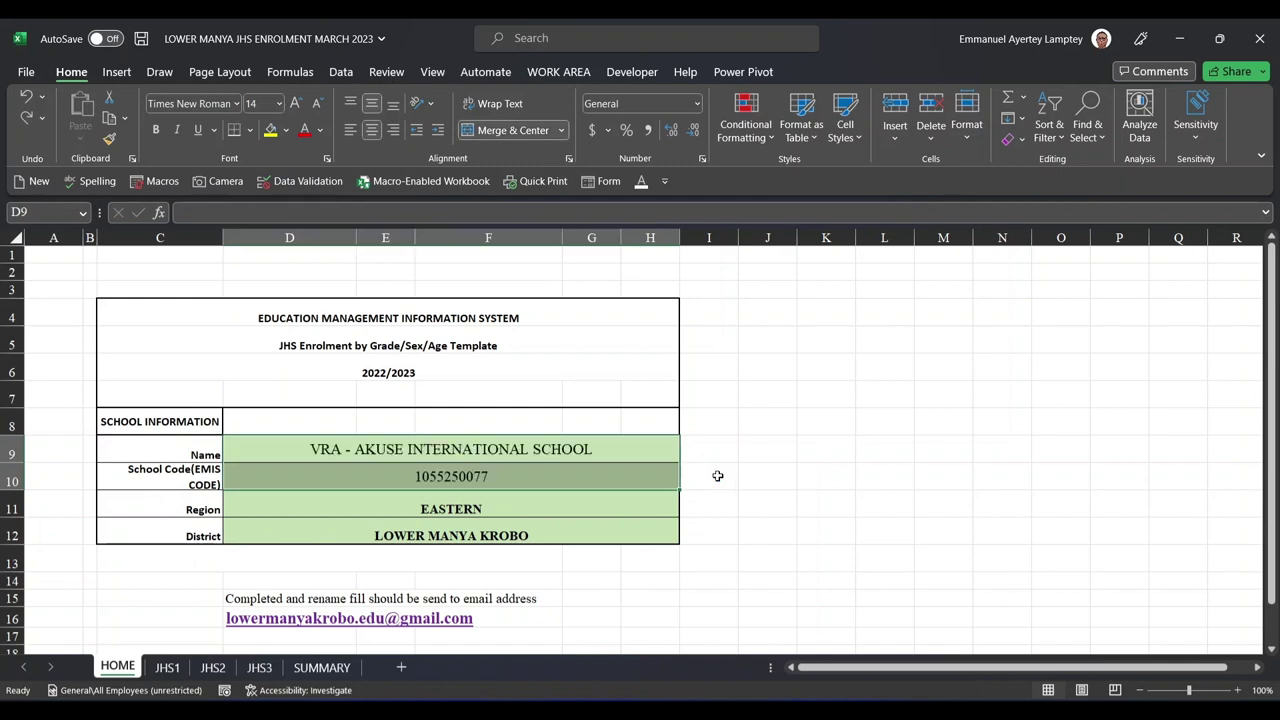
{"action": "key", "text": "ctrl+Page_Down"}
{"action": "key", "text": "ctrl+Page_Down"}
{"action": "key", "text": "ctrl+Page_Down"}
{"action": "key", "text": "ctrl+Page_Down"}
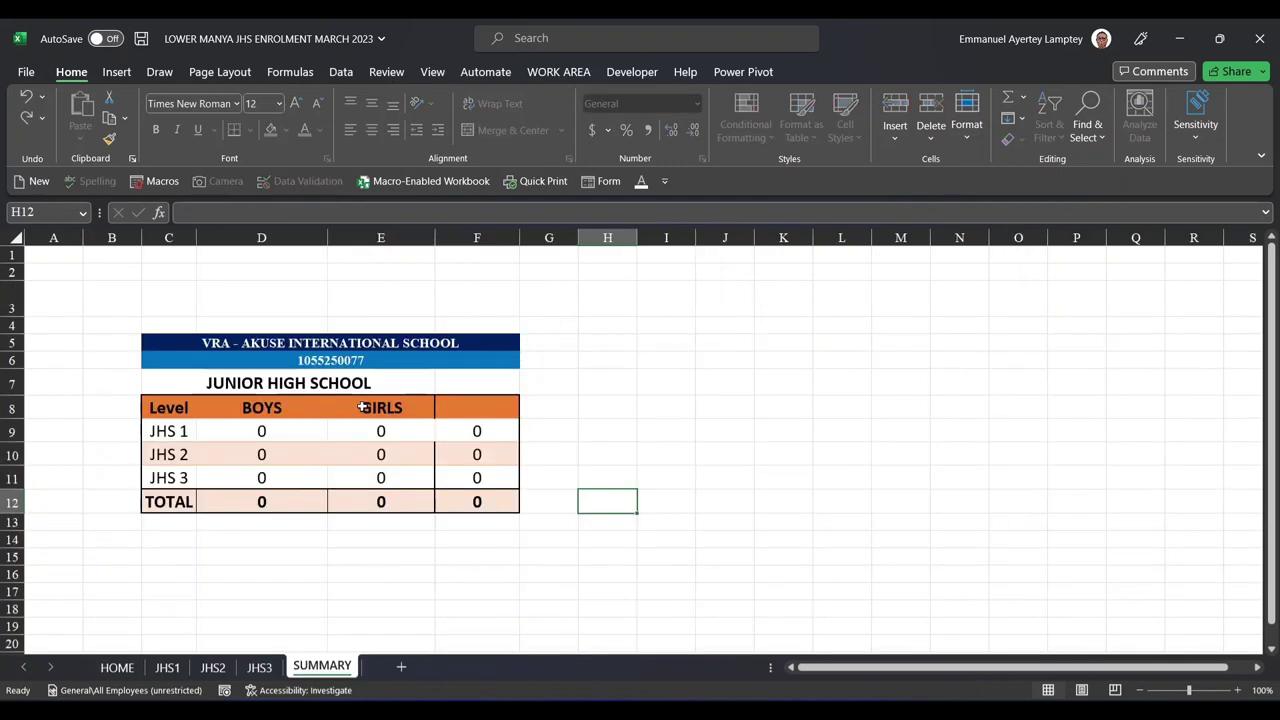
{"action": "left_click", "coordinate": [140, 670]}
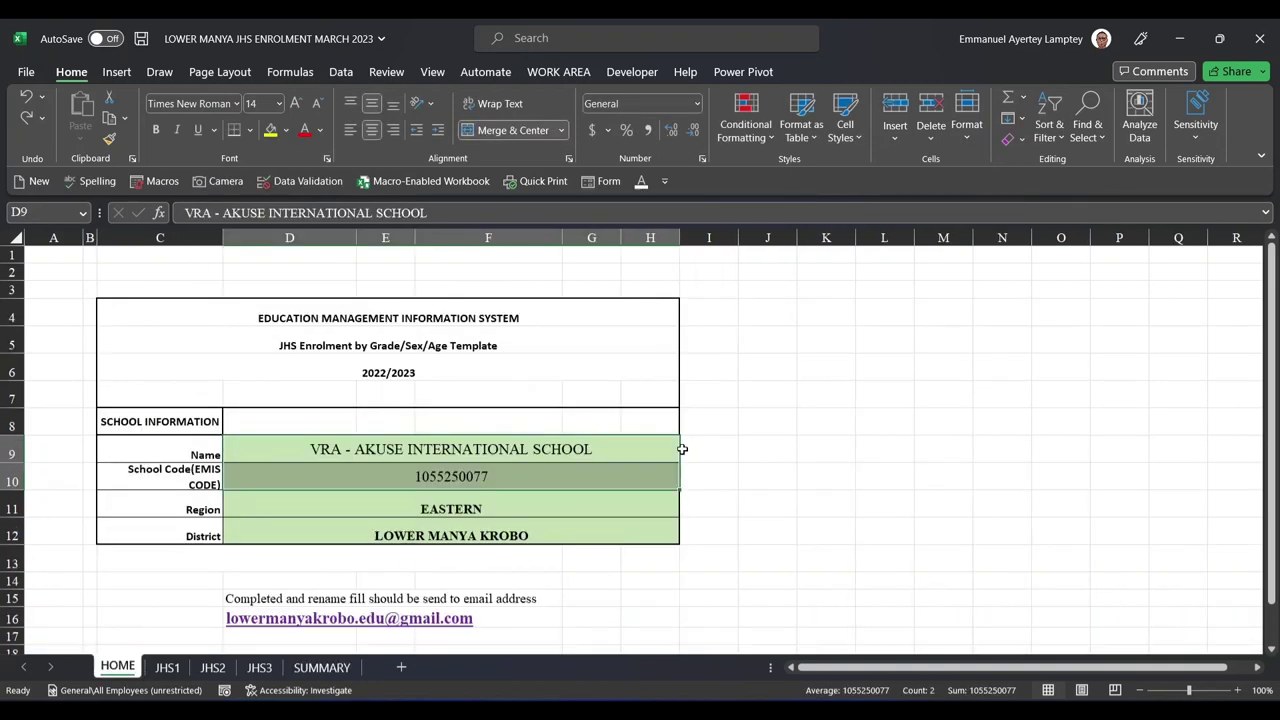
{"action": "left_click", "coordinate": [684, 449]}
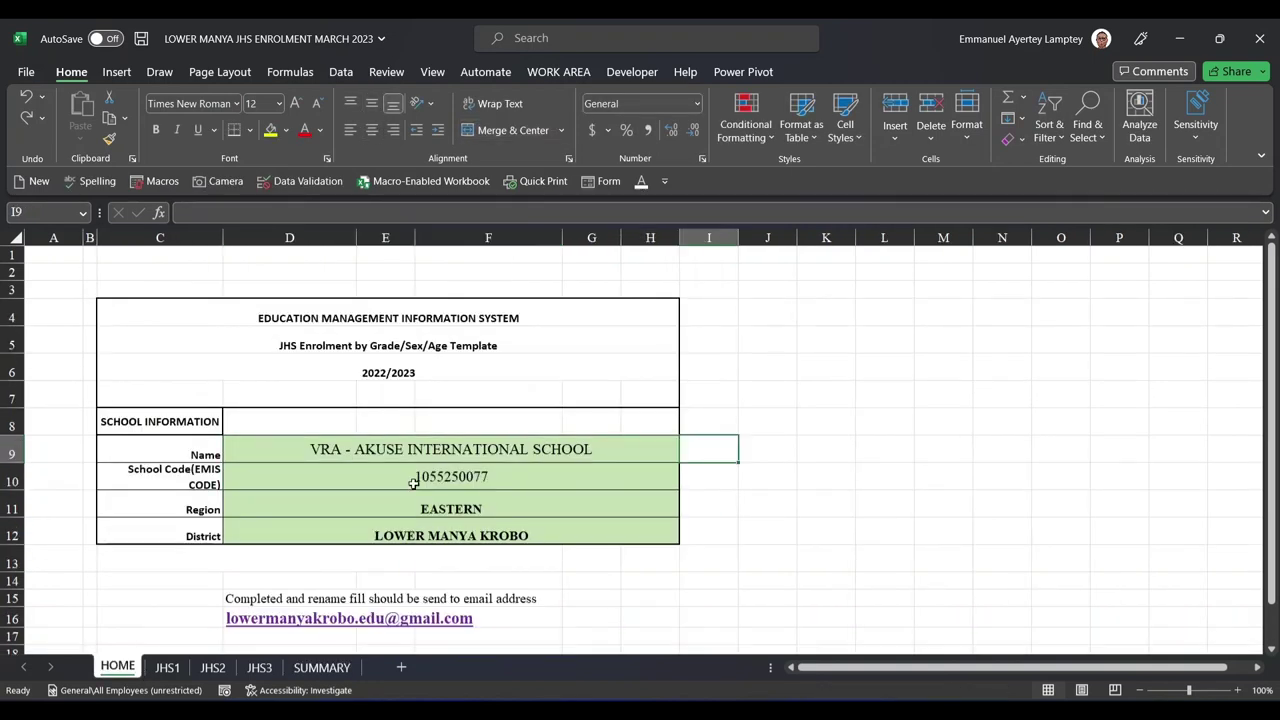
- On JHS1, enter the first student's full name in cell A4
{"action": "left_click", "coordinate": [166, 665]}
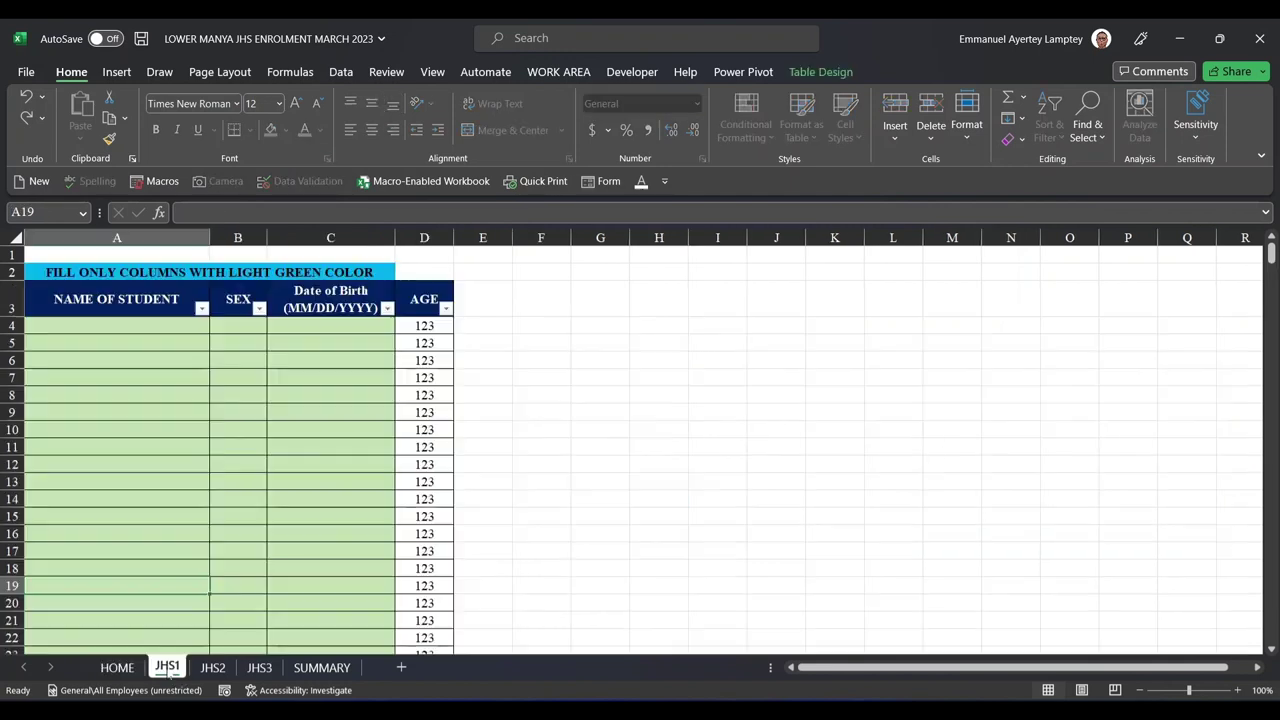
{"action": "left_click", "coordinate": [131, 327]}
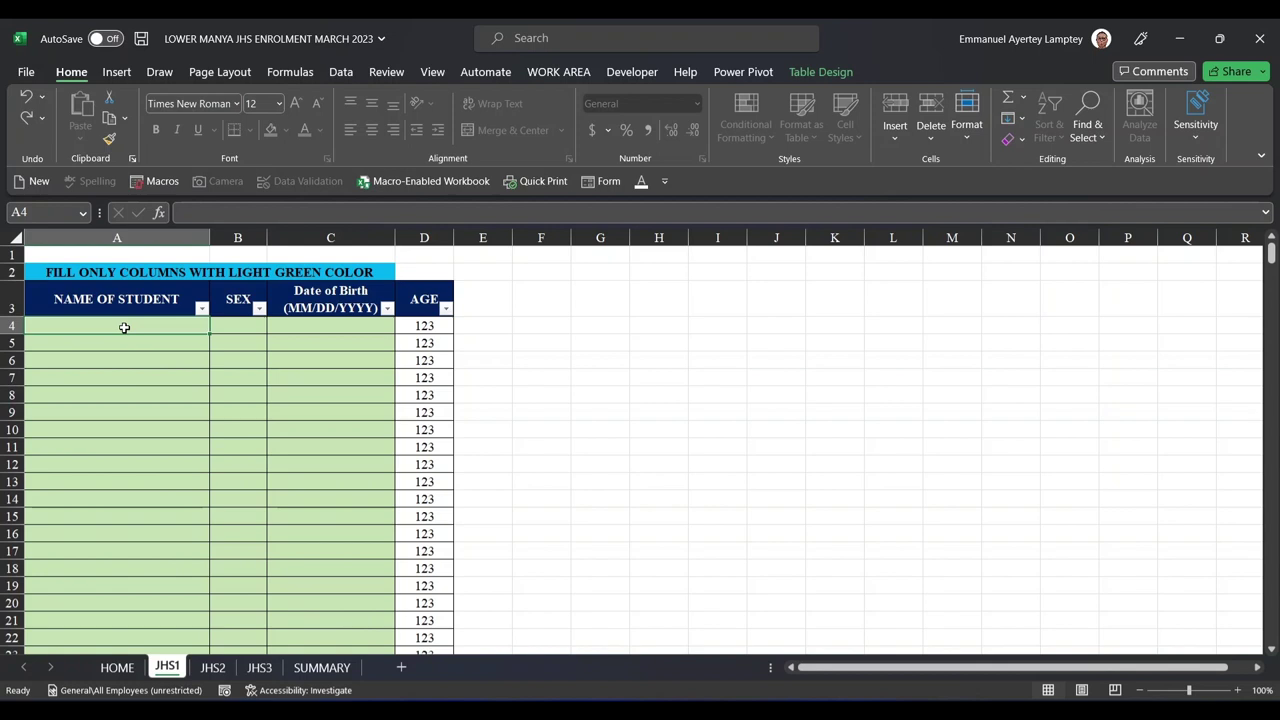
{"action": "mouse_move", "coordinate": [124, 327]}
{"action": "left_mouse_down"}
{"action": "mouse_move", "coordinate": [331, 340]}
{"action": "mouse_move", "coordinate": [348, 557]}
{"action": "left_mouse_up"}
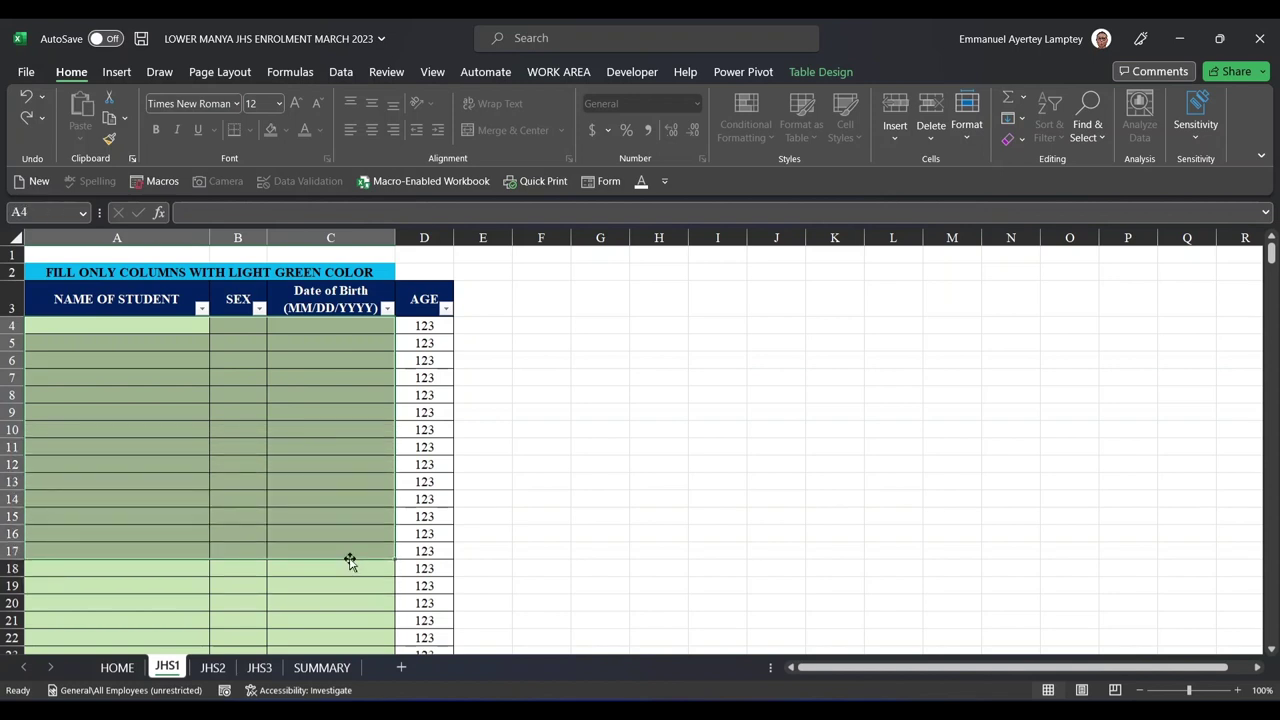
{"action": "left_click", "coordinate": [125, 326]}
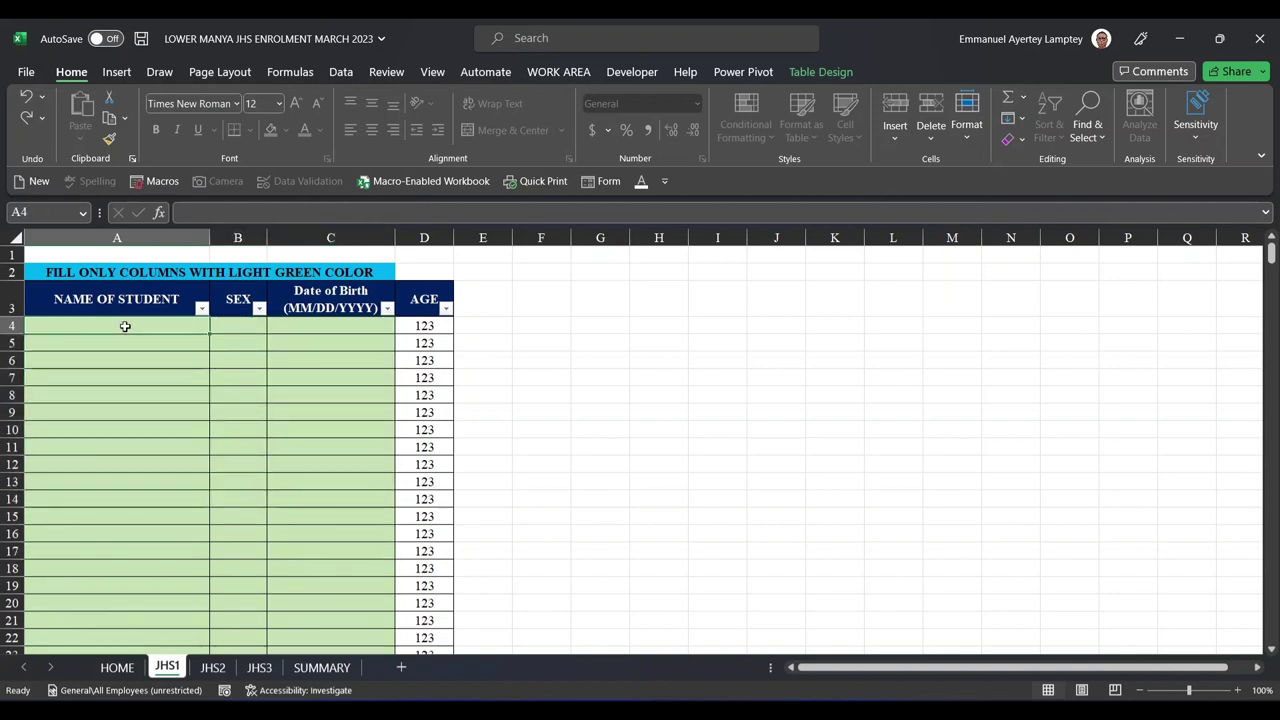
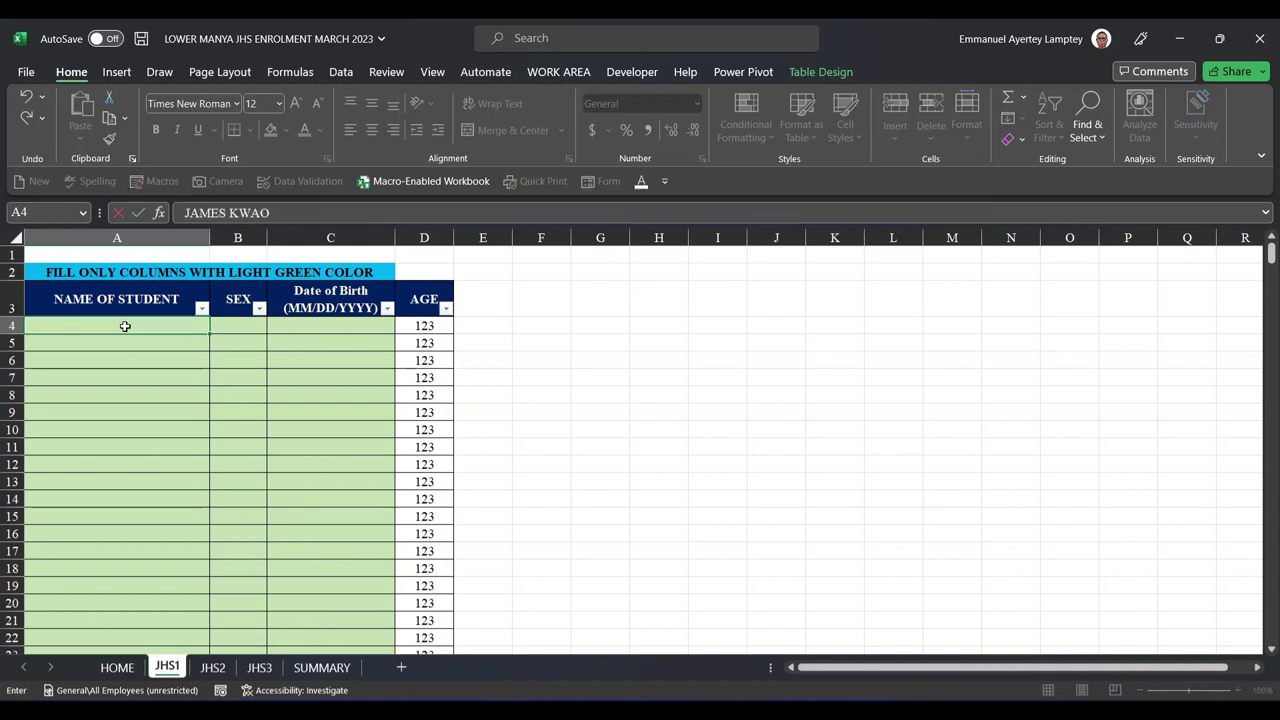
{"action": "key", "text": "Tab"}
- Set the first student's sex in B4 to Male from the dropdown
{"action": "type", "text": "M"}
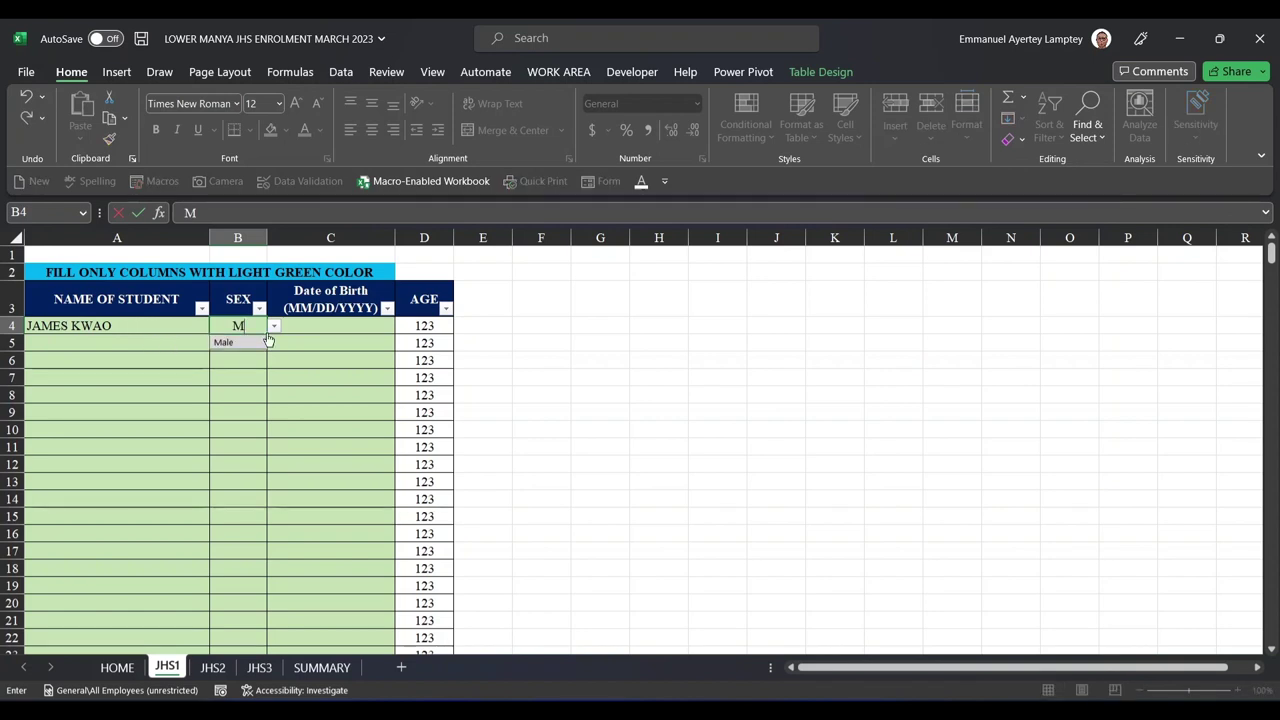
{"action": "key", "text": "BackSpace"}
{"action": "left_click", "coordinate": [275, 330]}
{"action": "left_click", "coordinate": [242, 350]}
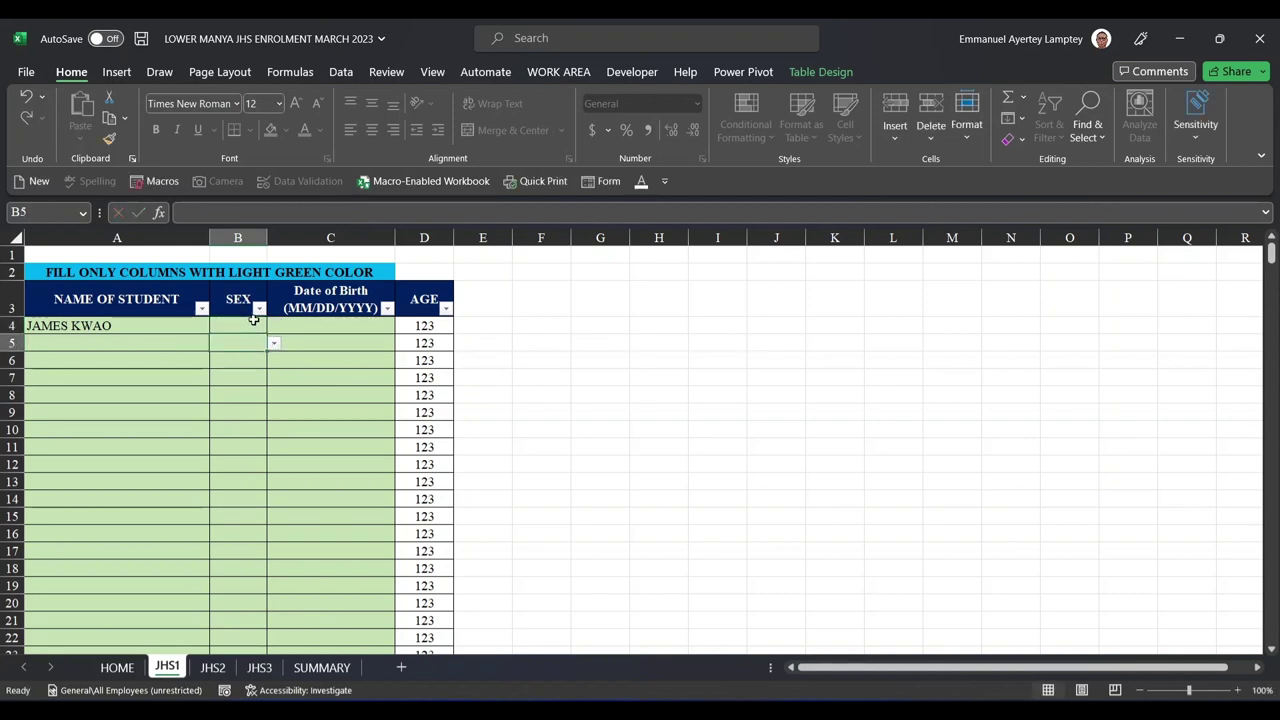
{"action": "left_click", "coordinate": [256, 322]}
{"action": "left_click", "coordinate": [273, 330]}
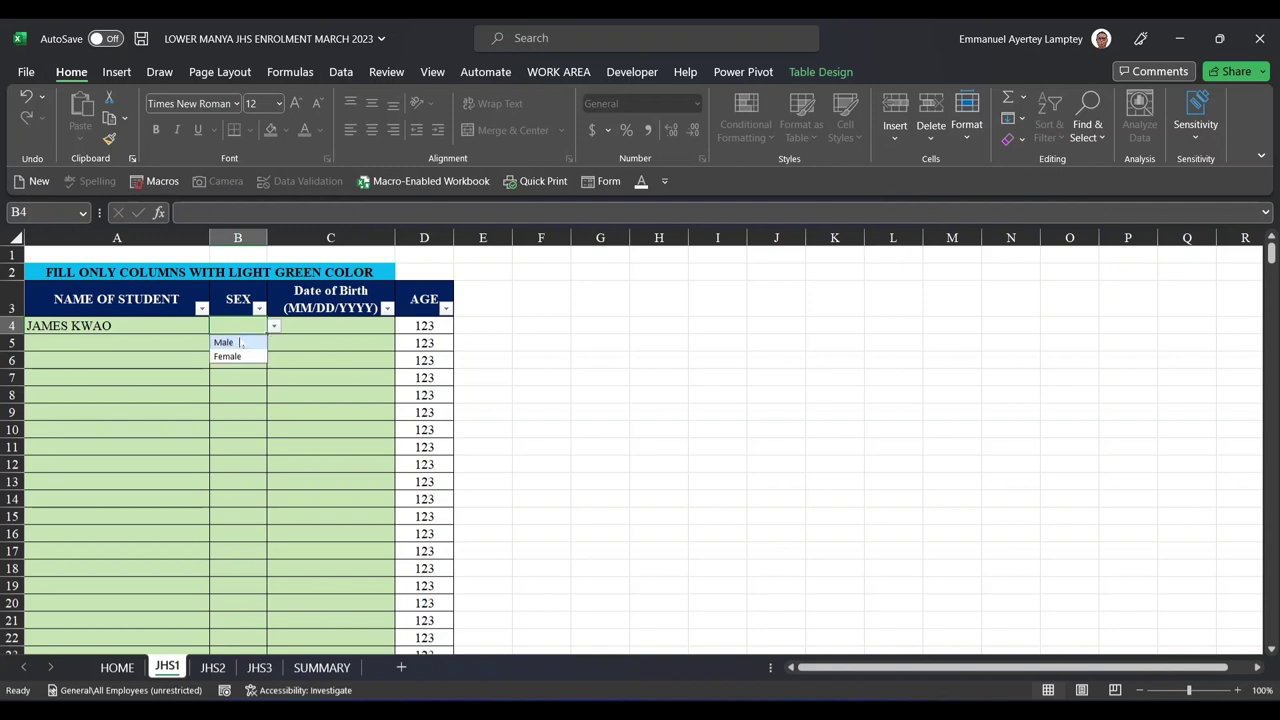
{"action": "left_click", "coordinate": [240, 342]}
- Enter the first student's birth date in C4, showing December-09 with age 13
{"action": "left_click", "coordinate": [311, 331]}
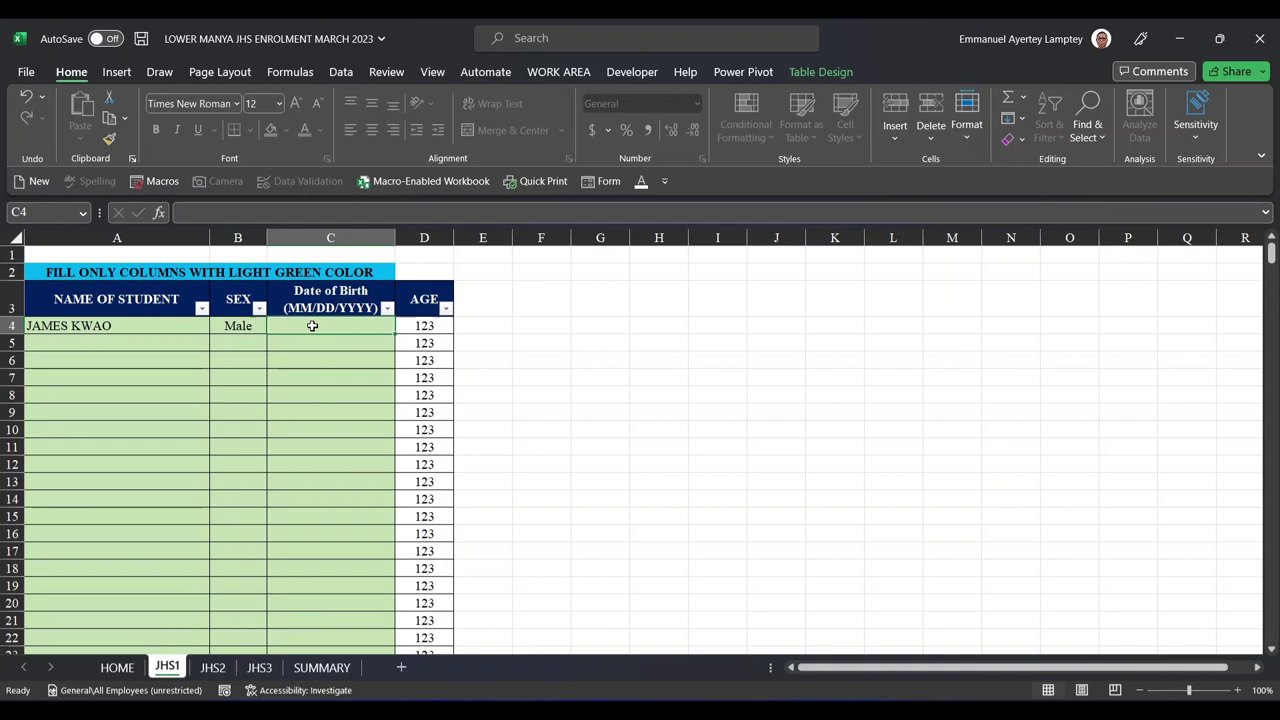
{"action": "type", "text": "1"}
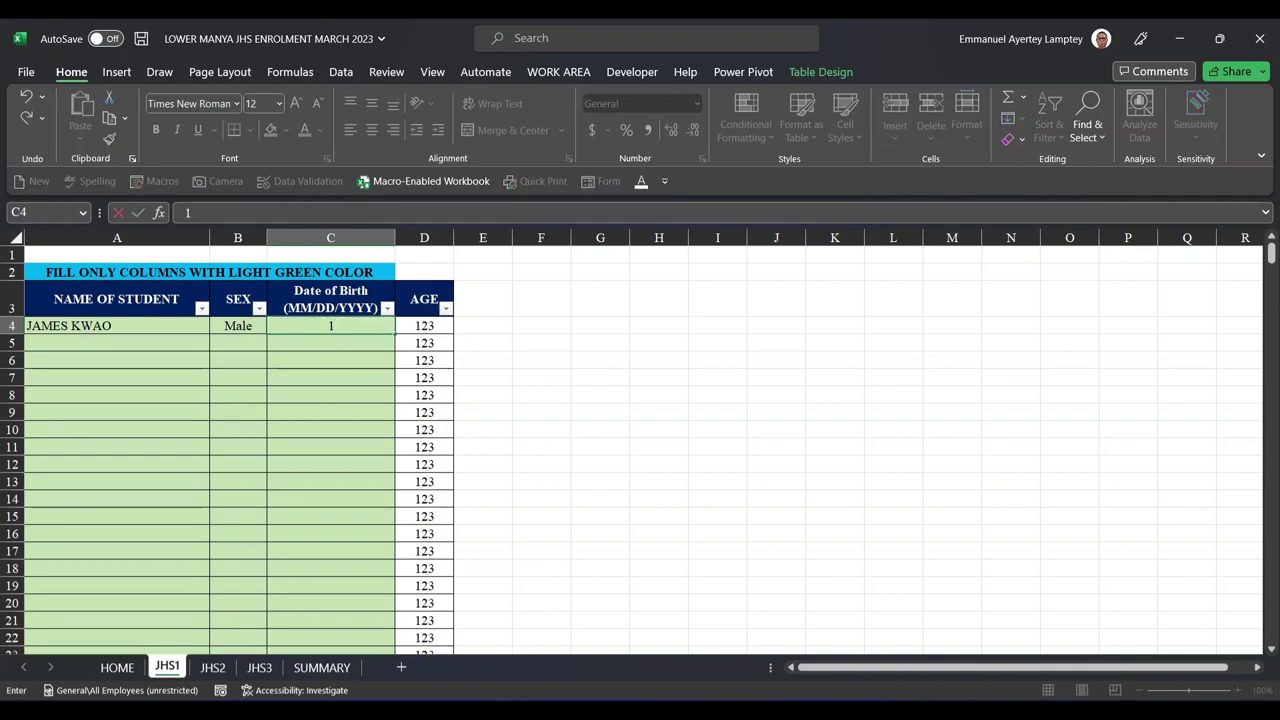
{"action": "type", "text": "2/"}
{"action": "type", "text": "08"}
{"action": "key", "text": "Return"}
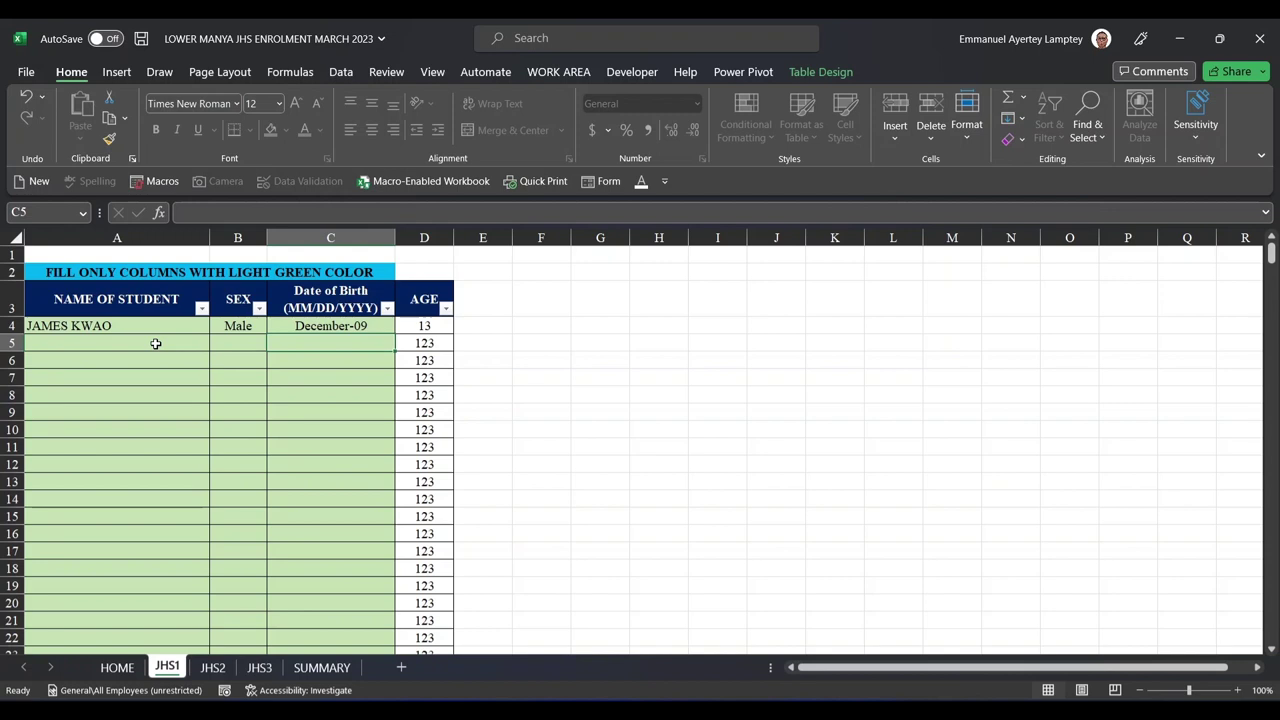
- Add the second student's name in A5, sex Female, and birth date 25/09/2011
{"action": "left_click", "coordinate": [155, 343]}
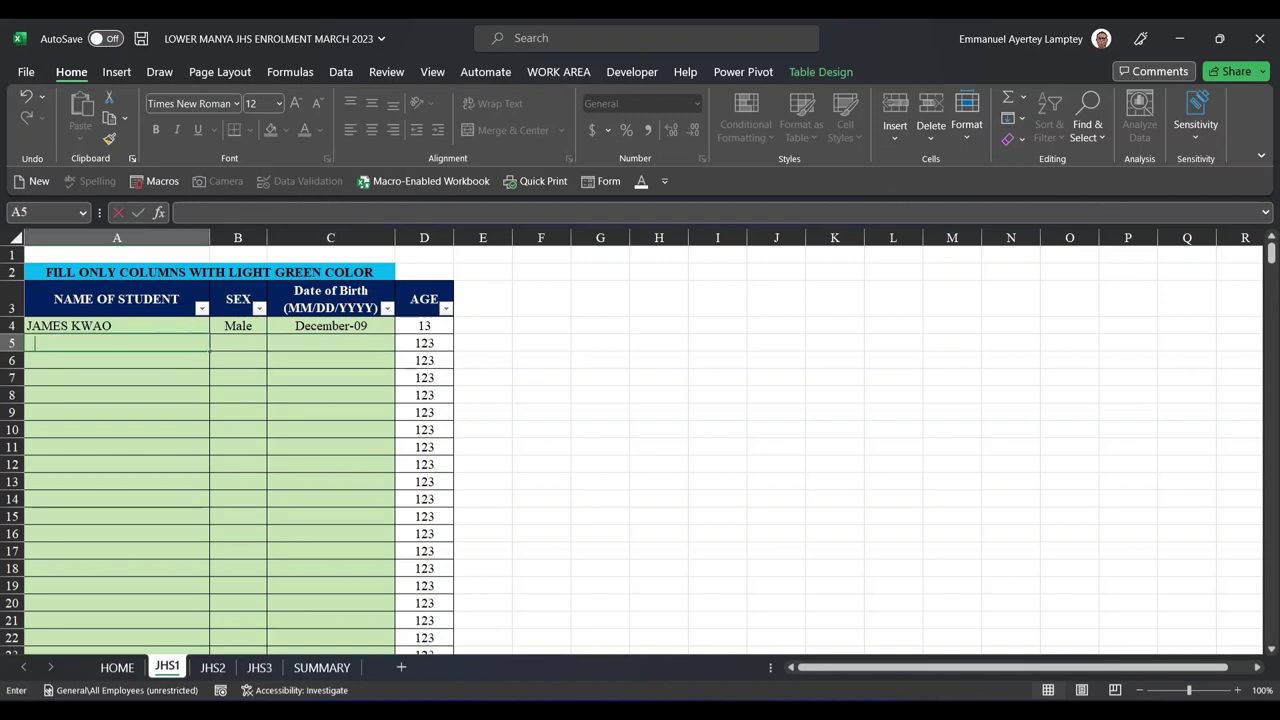
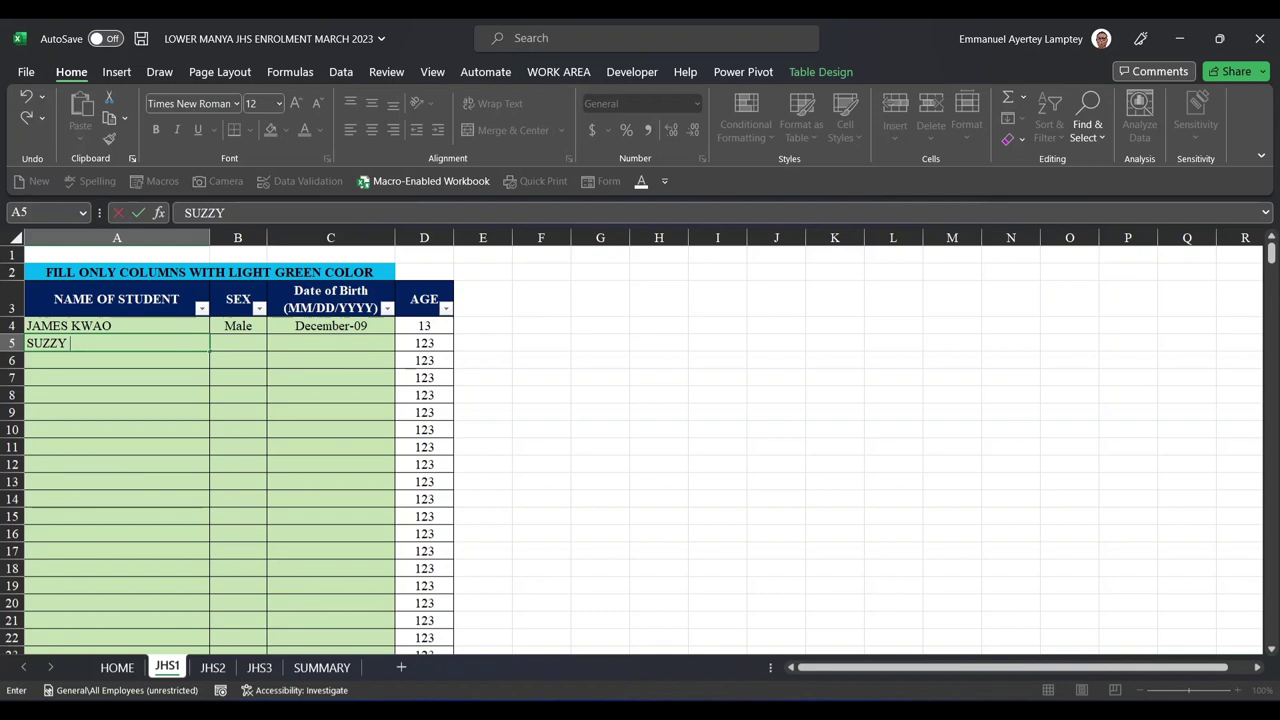
{"action": "left_click", "coordinate": [237, 342]}
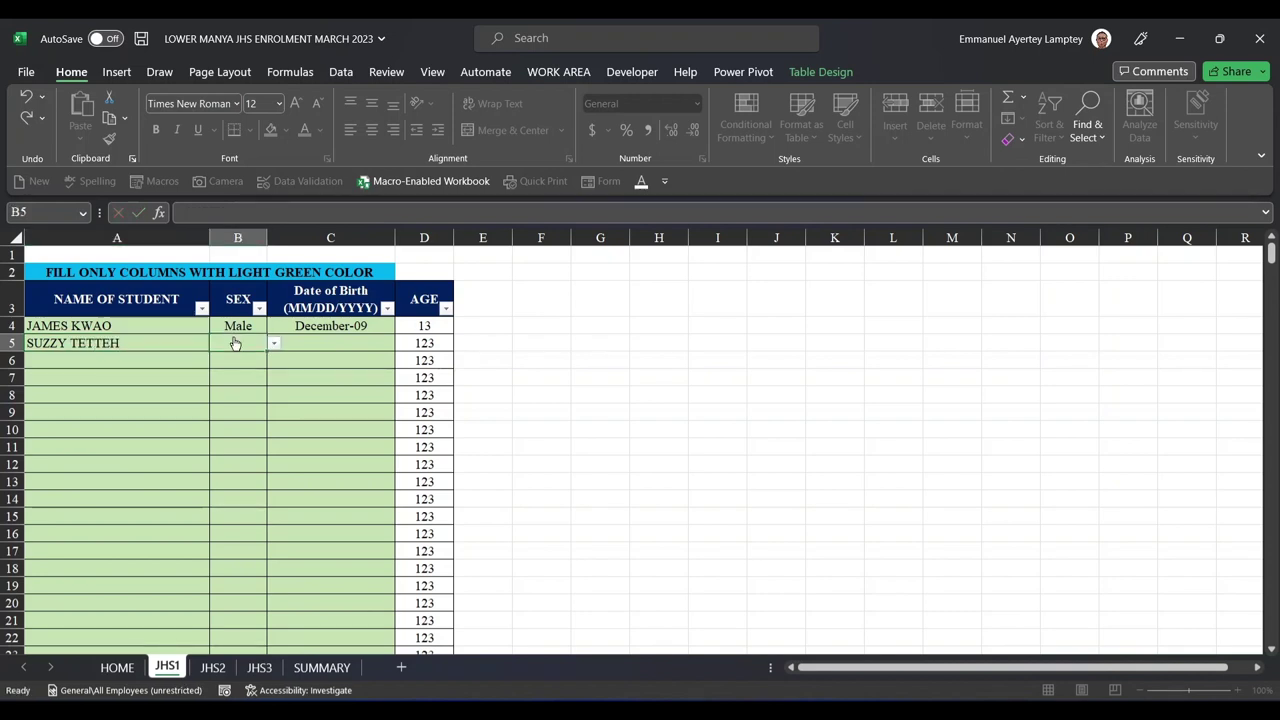
{"action": "left_click", "coordinate": [276, 346]}
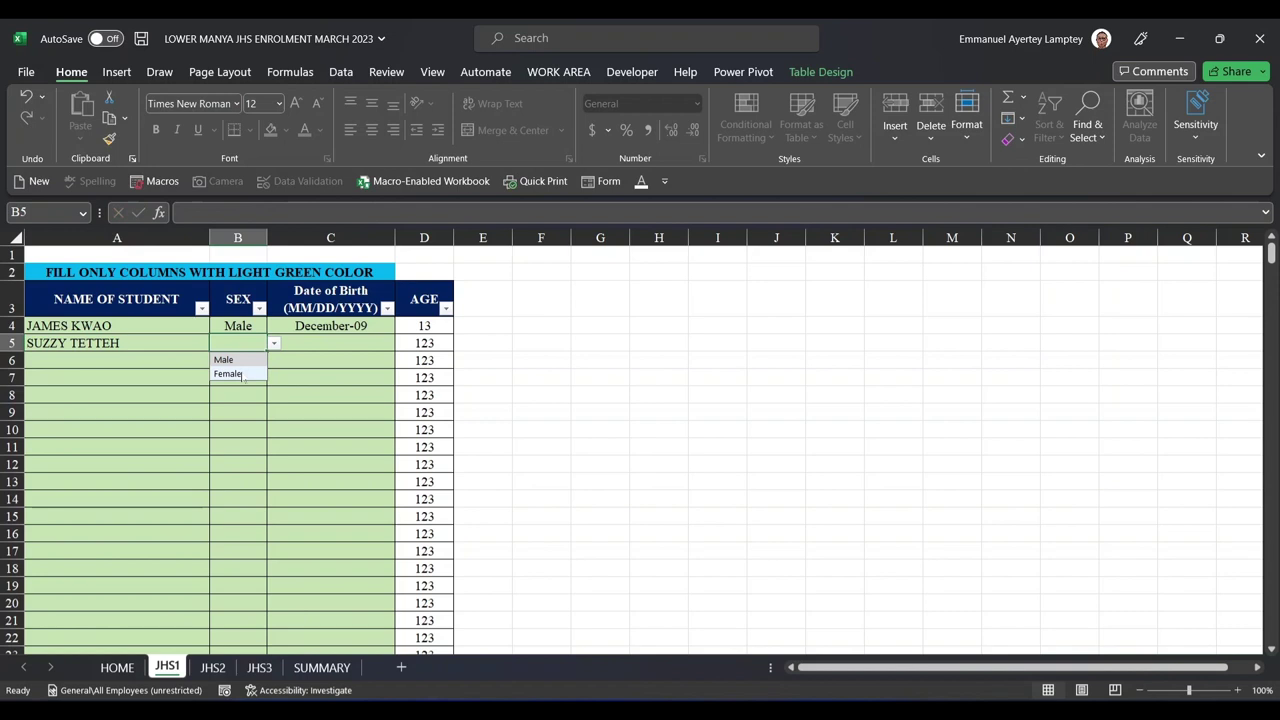
{"action": "left_click", "coordinate": [240, 374]}
{"action": "left_click", "coordinate": [330, 349]}
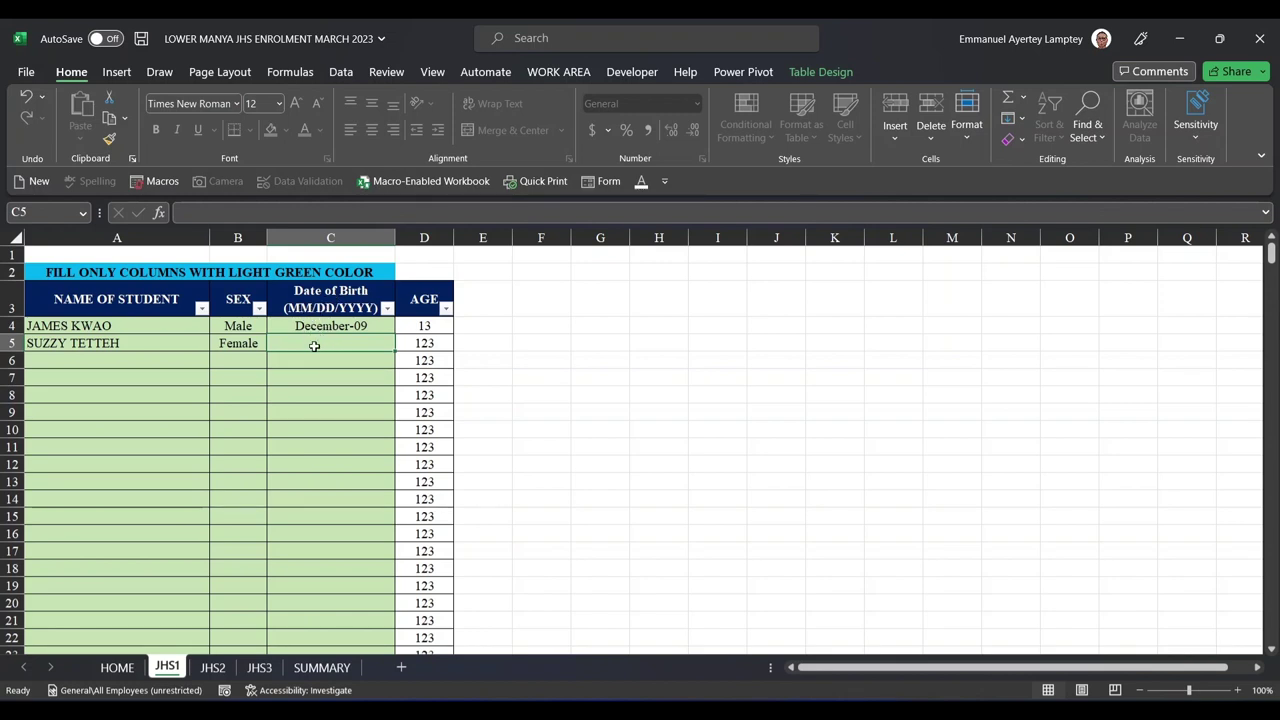
{"action": "type", "text": "25"}
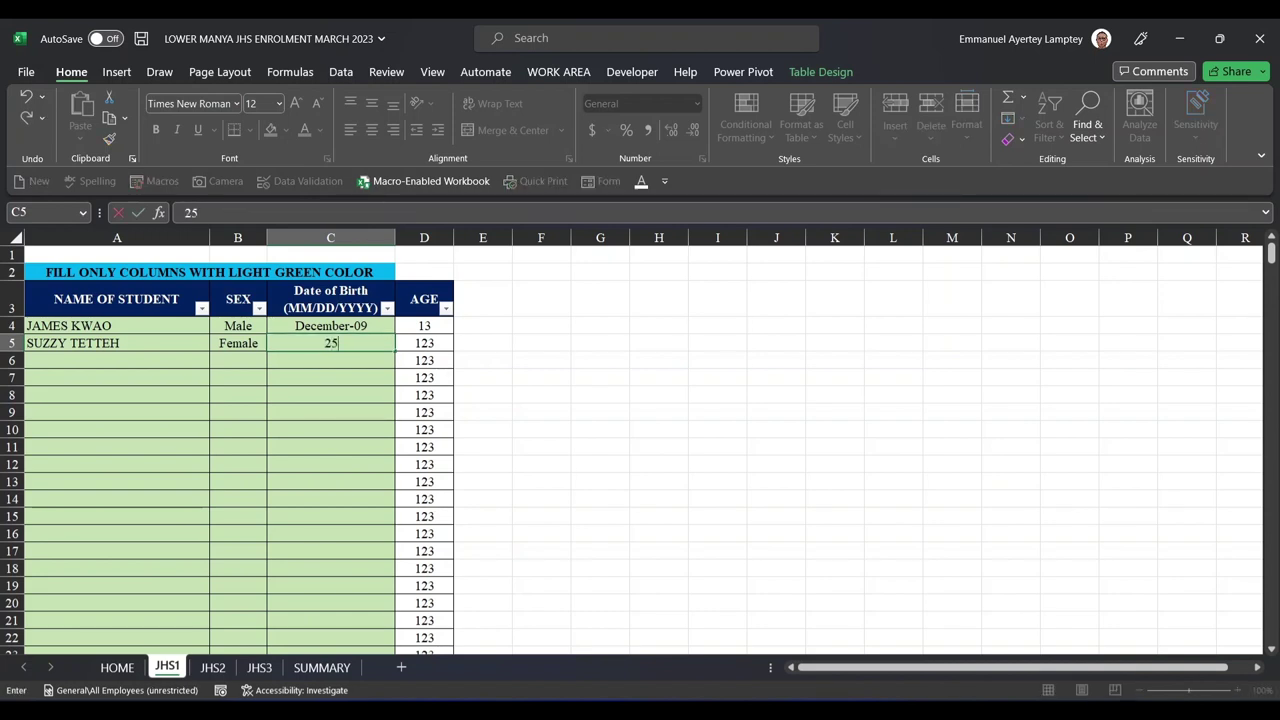
{"action": "type", "text": "/09/2"}
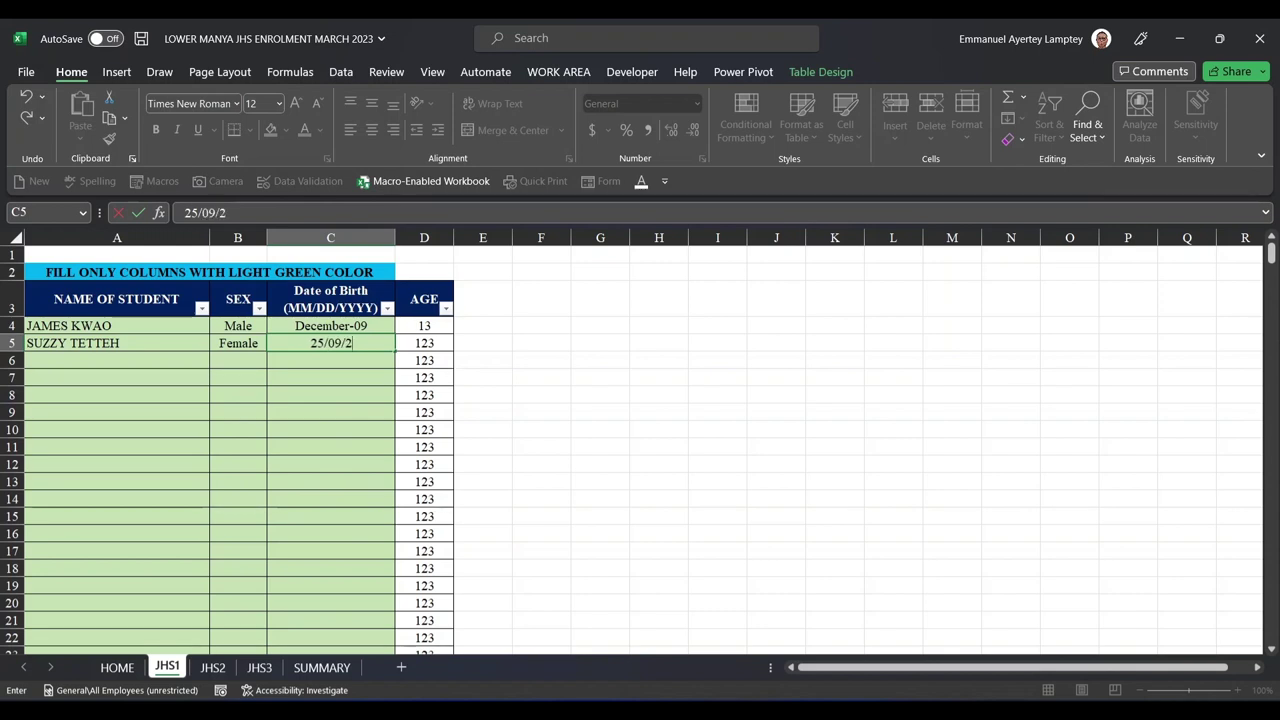
{"action": "type", "text": "011"}
{"action": "key", "text": "Return"}
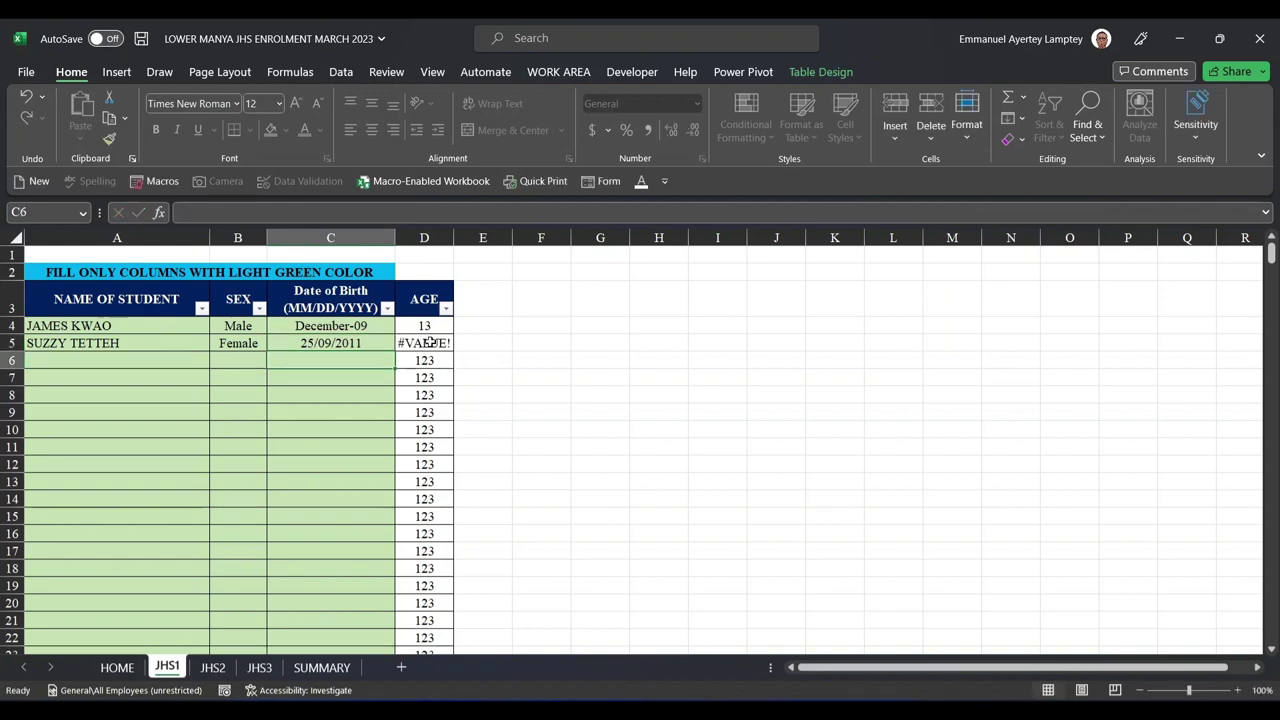
- Inspect the #VALUE! age error in D5 and dismiss the empty Excel message
{"action": "left_click", "coordinate": [352, 343]}
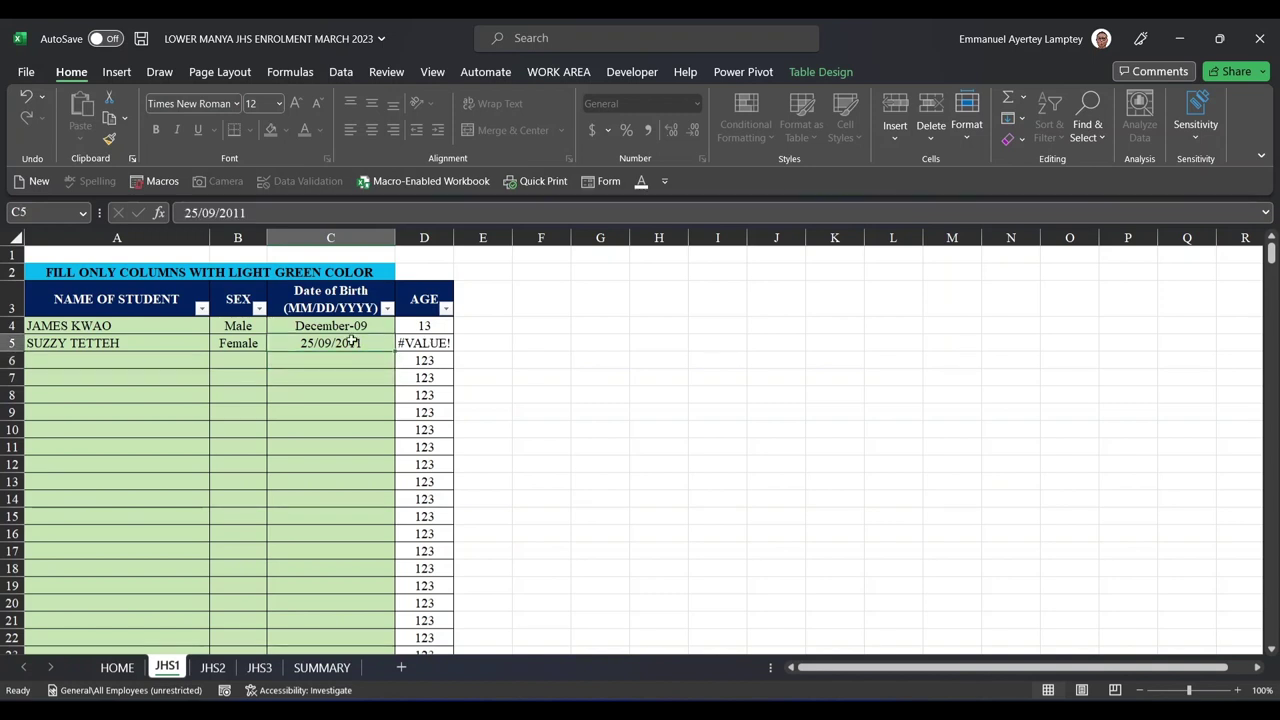
{"action": "left_click", "coordinate": [428, 344]}
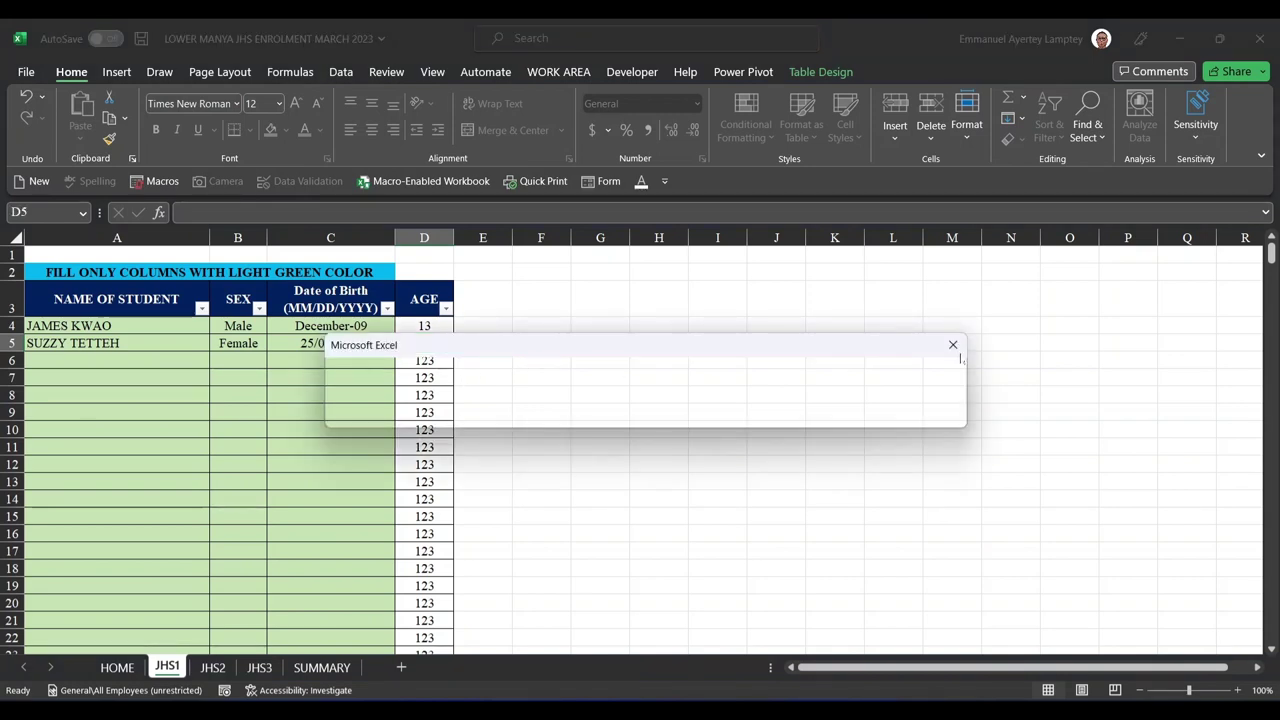
{"action": "left_click", "coordinate": [952, 345]}
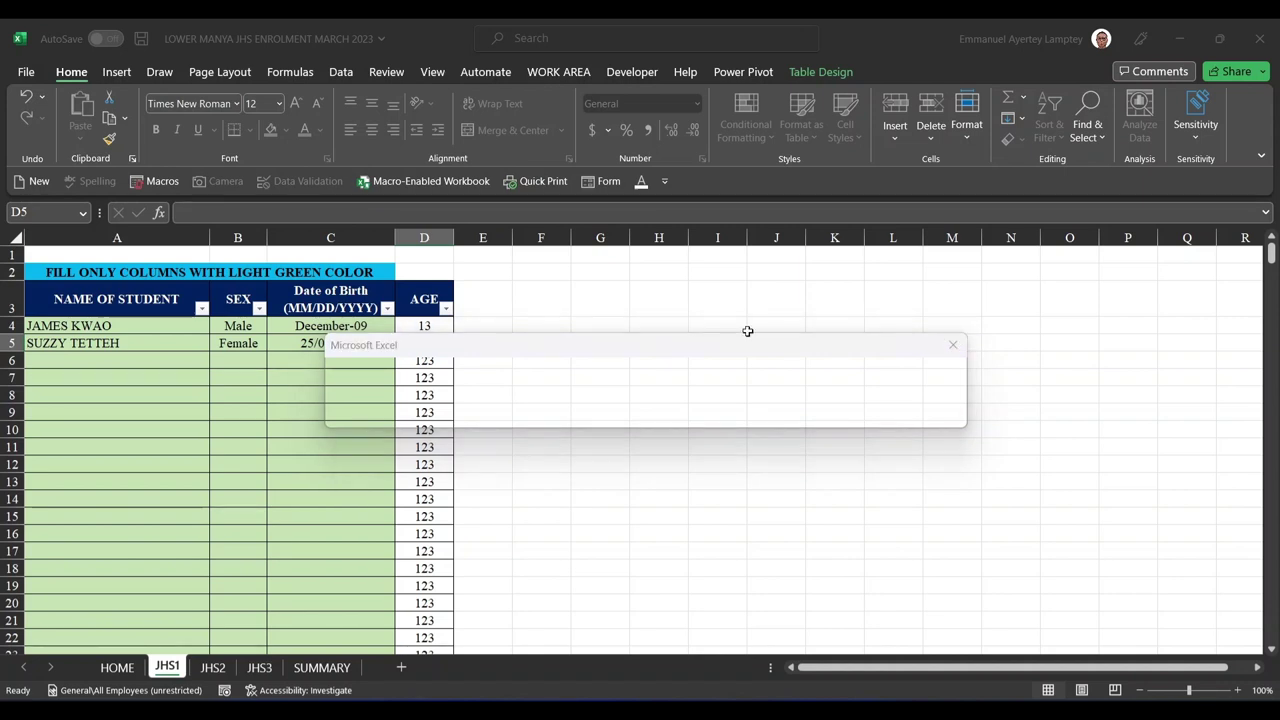
- Rewrite C5's birth date as 09/25/2011 so it shows September-11 and age 11
{"action": "left_click", "coordinate": [310, 343]}
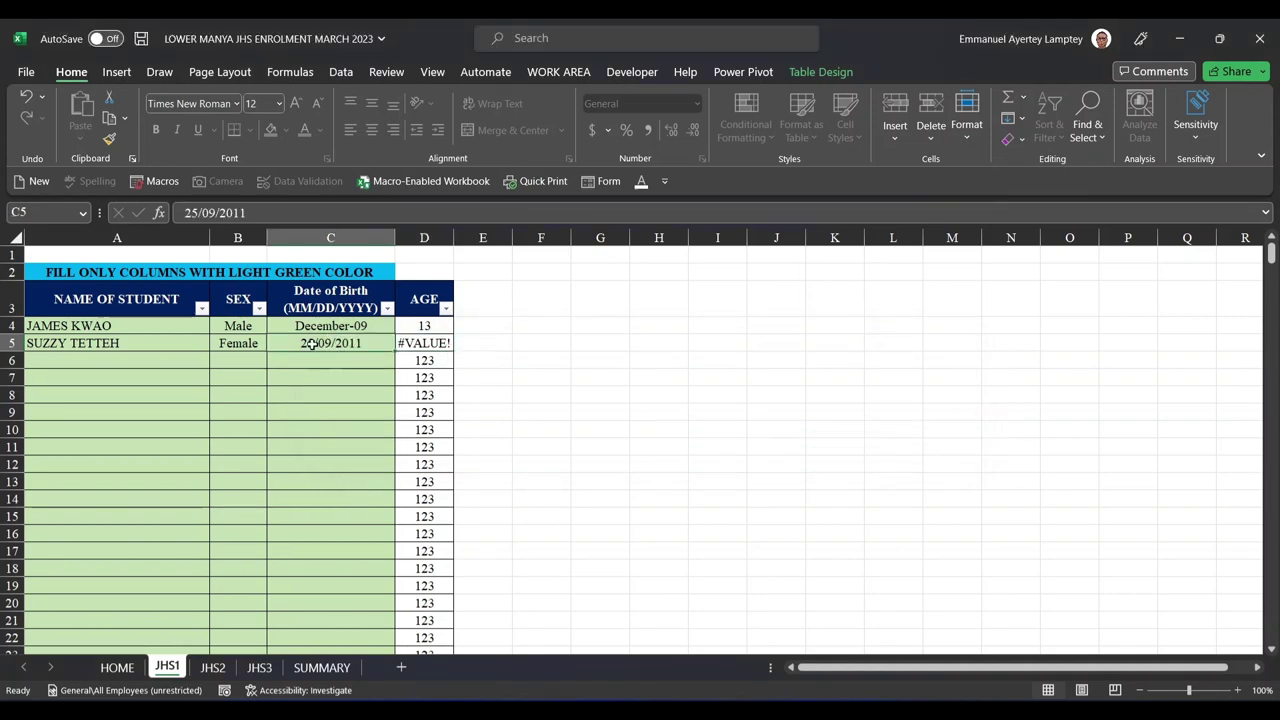
{"action": "double_click", "coordinate": [310, 343]}
{"action": "key", "text": "BackSpace"}
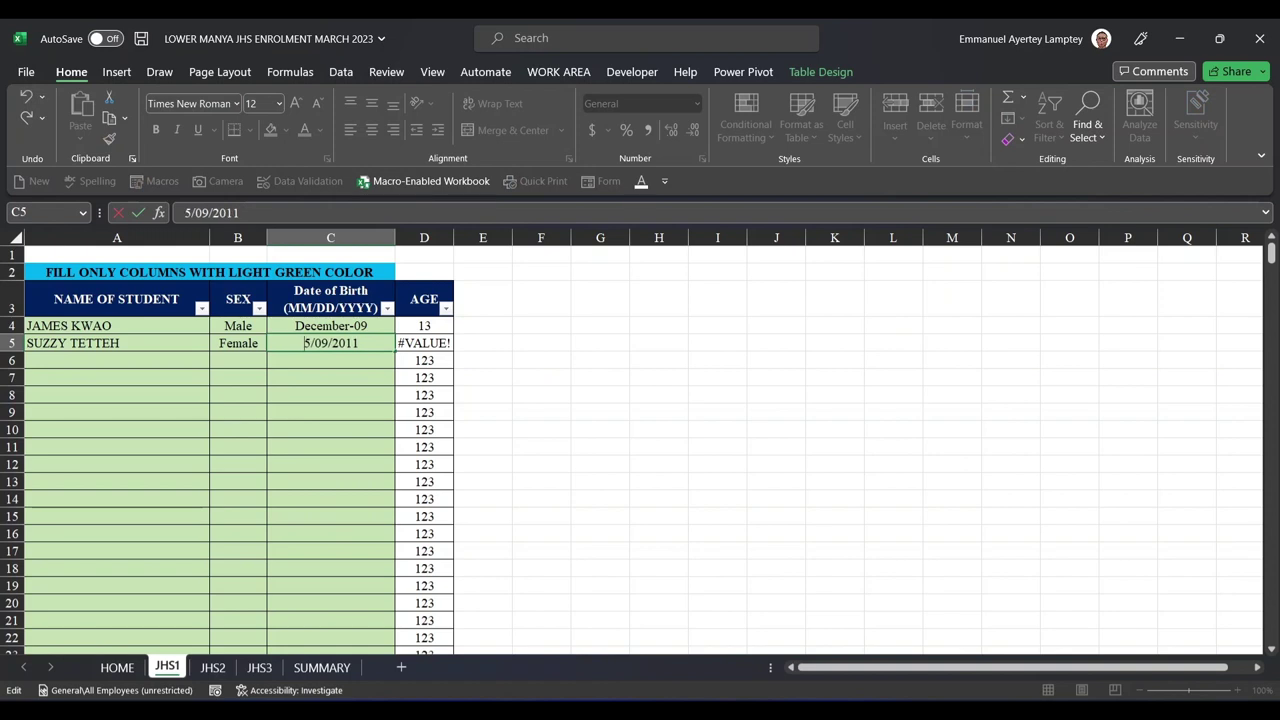
{"action": "key", "text": "Delete"}
{"action": "type", "text": "09"}
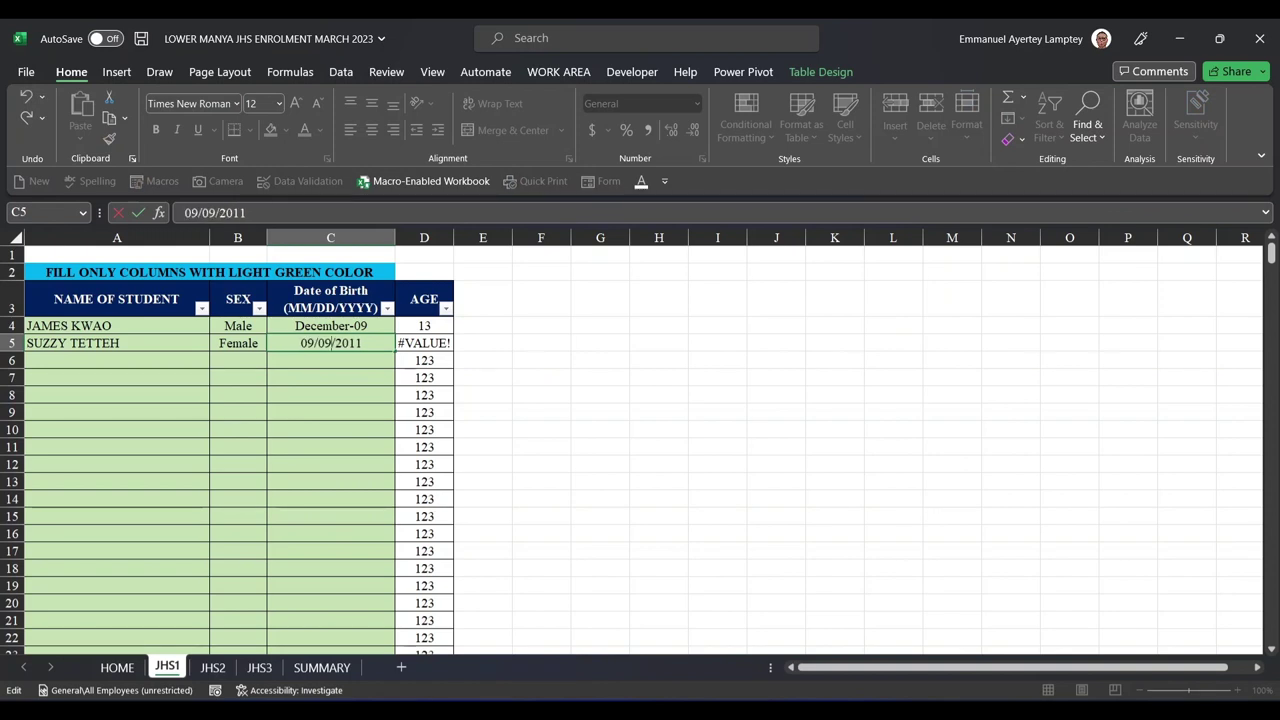
{"action": "key", "text": "BackSpace"}
{"action": "key", "text": "BackSpace"}
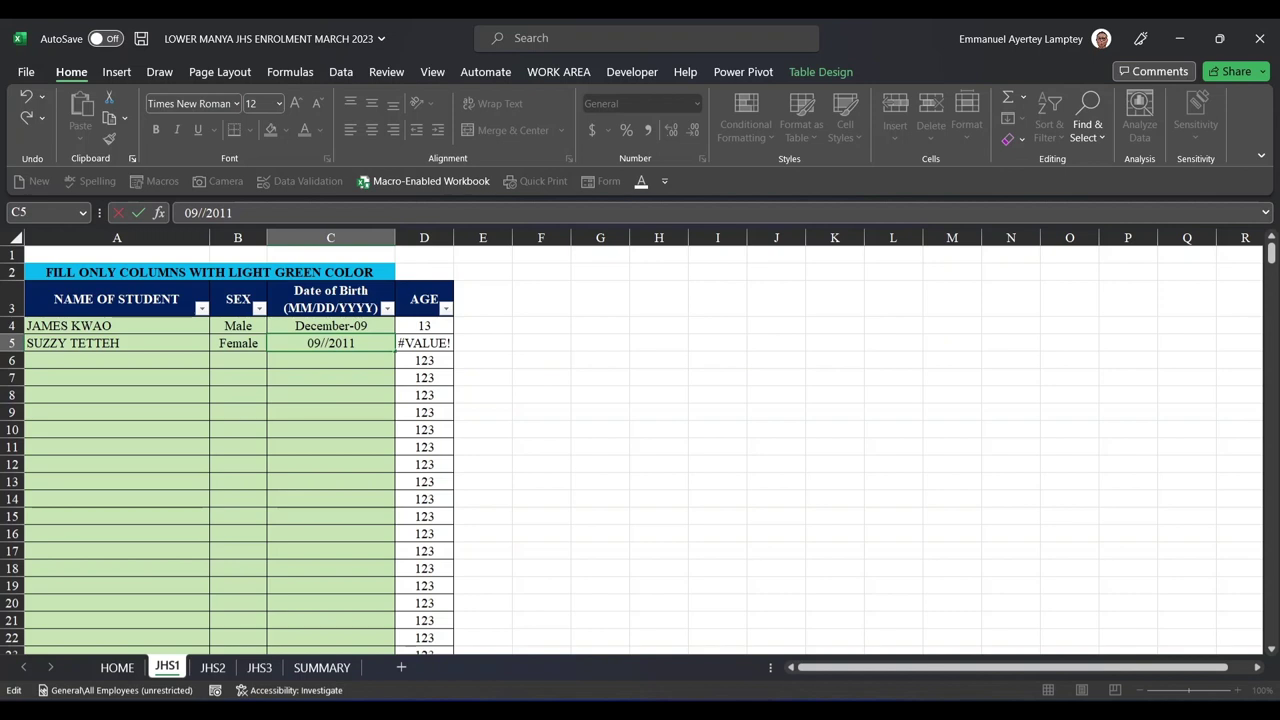
{"action": "type", "text": "25"}
{"action": "key", "text": "Return"}
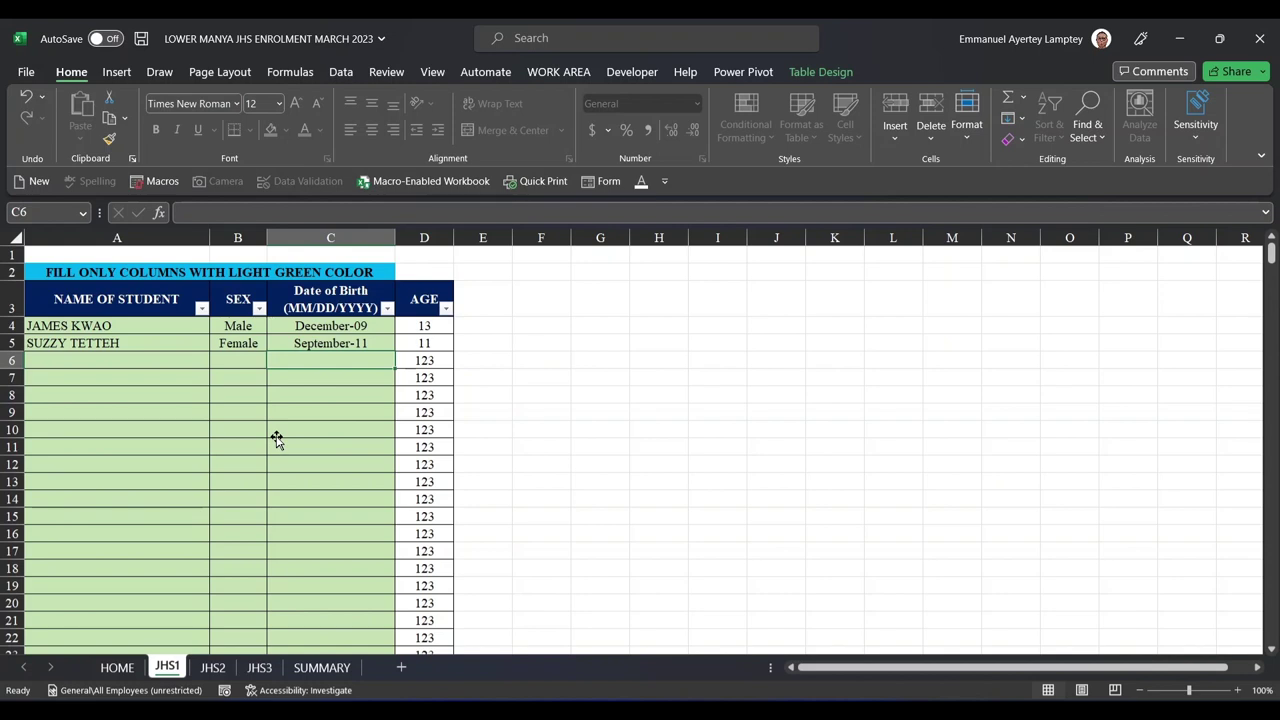
- Look through the JHS2 and SUMMARY sheets to check the one-boy, one-girl JHS 1 totals
{"action": "left_click", "coordinate": [212, 667]}
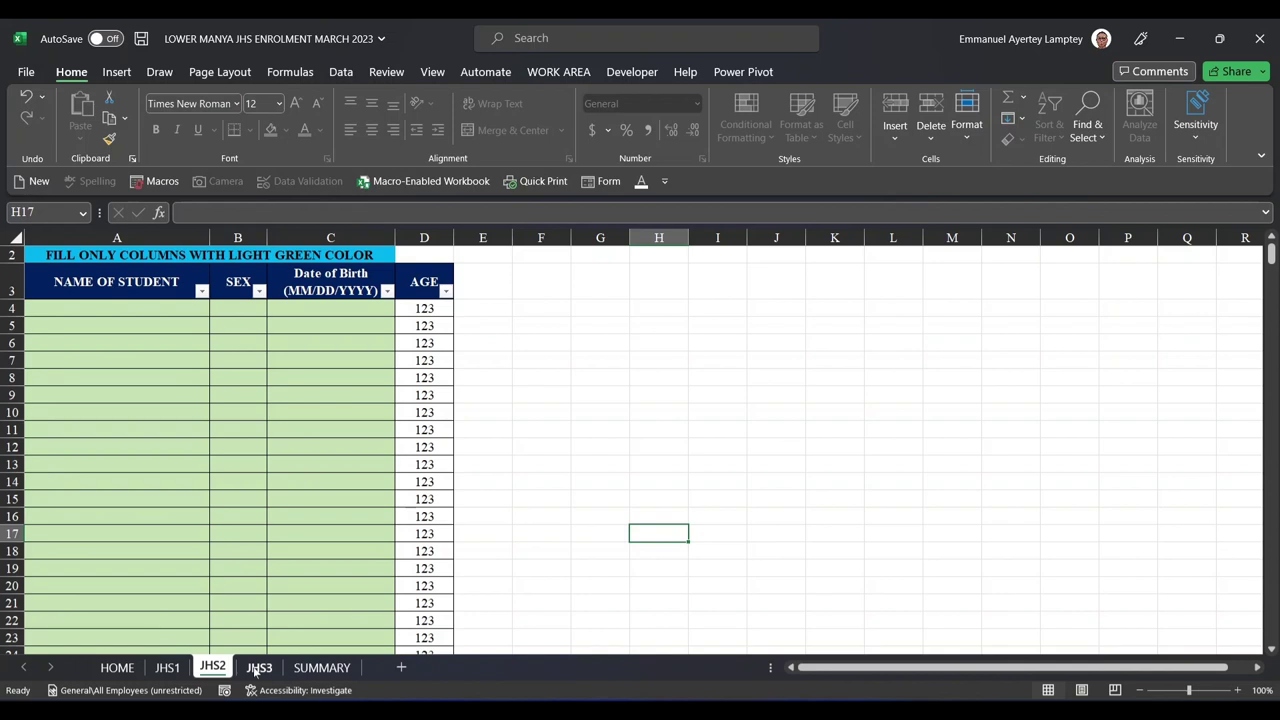
{"action": "left_click", "coordinate": [322, 667]}
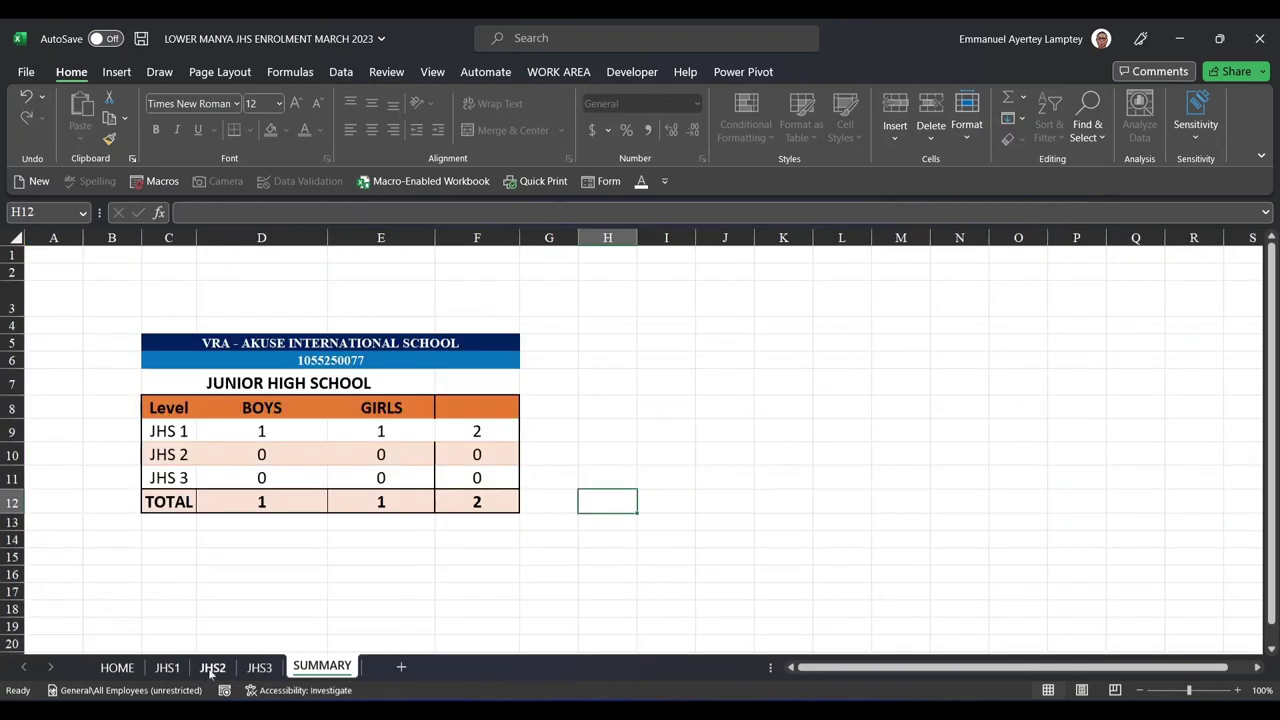
{"action": "left_click", "coordinate": [210, 667]}
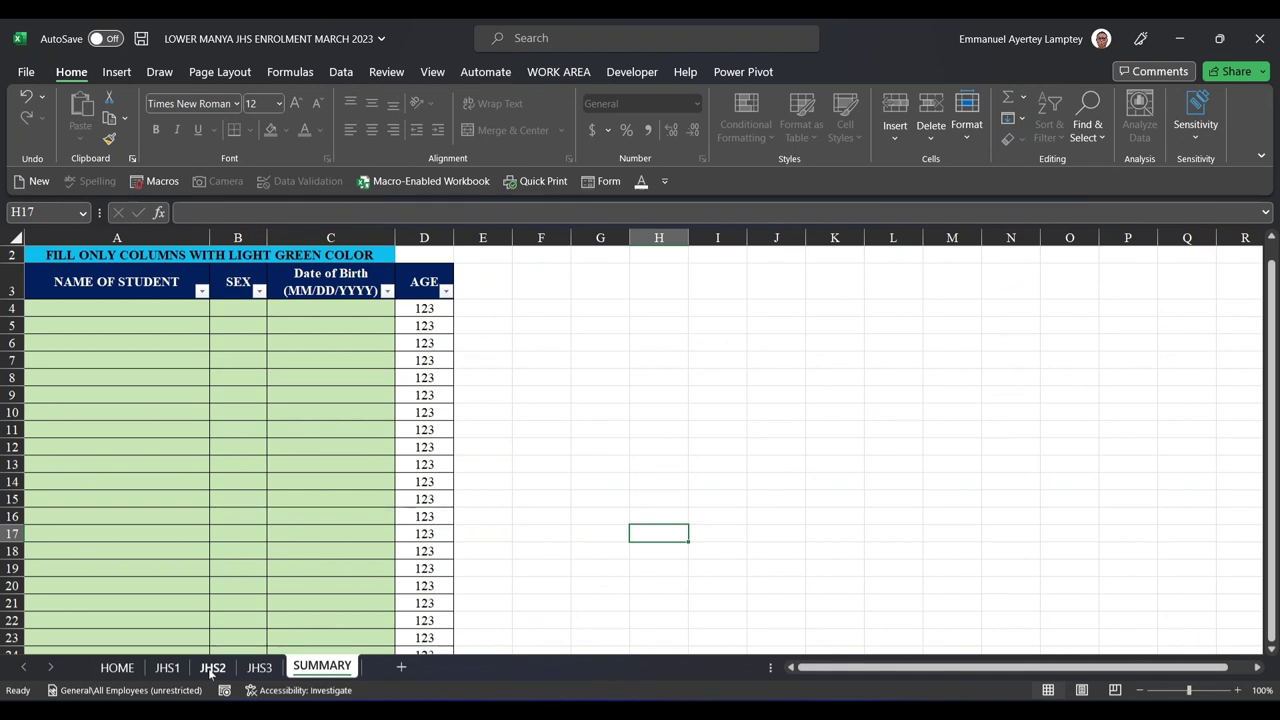
{"action": "left_click", "coordinate": [208, 668]}
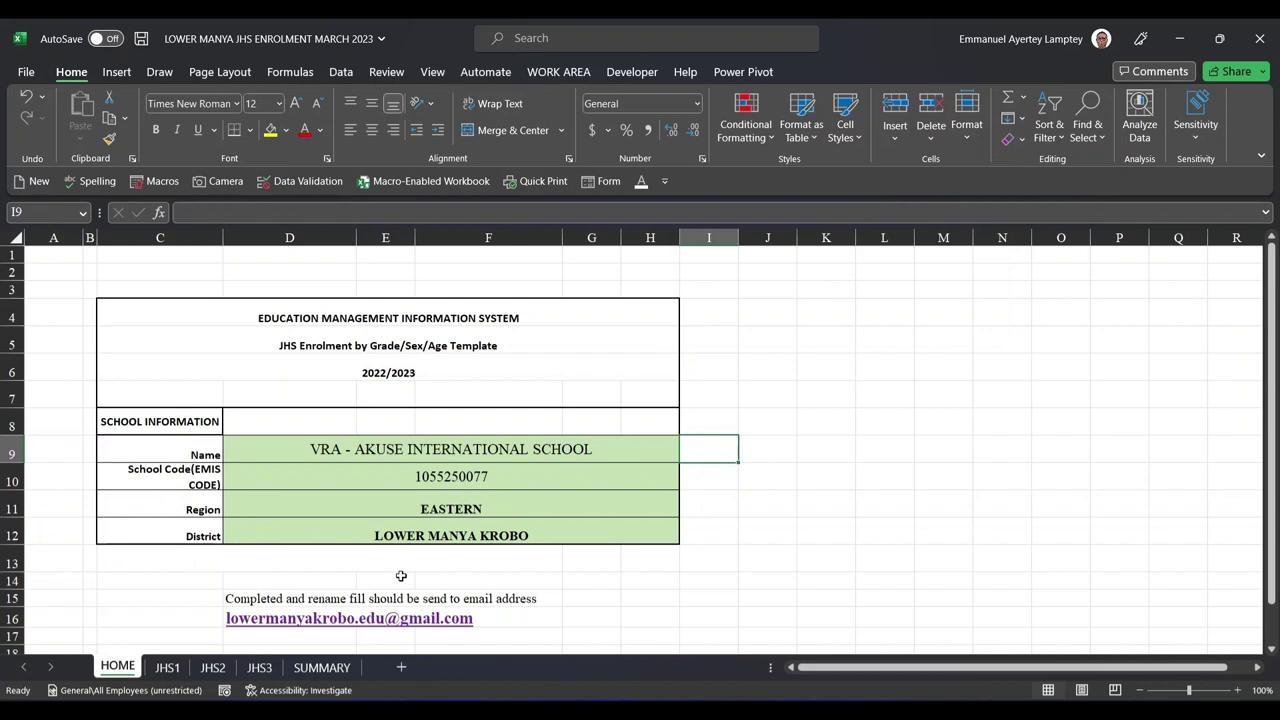
- Cycle through SUMMARY, HOME and JHS2, then show JHS3 and select its AGE cell D6
{"action": "left_click", "coordinate": [284, 668]}
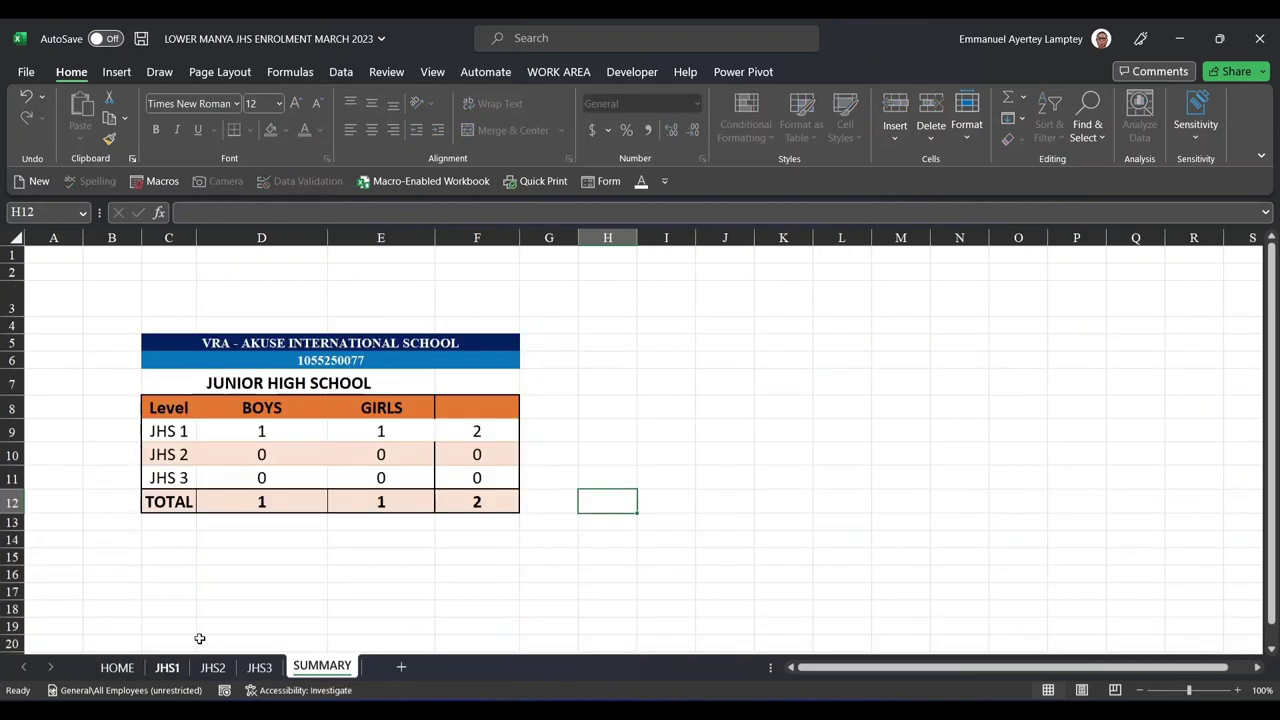
{"action": "left_click", "coordinate": [117, 668]}
{"action": "left_click", "coordinate": [213, 670]}
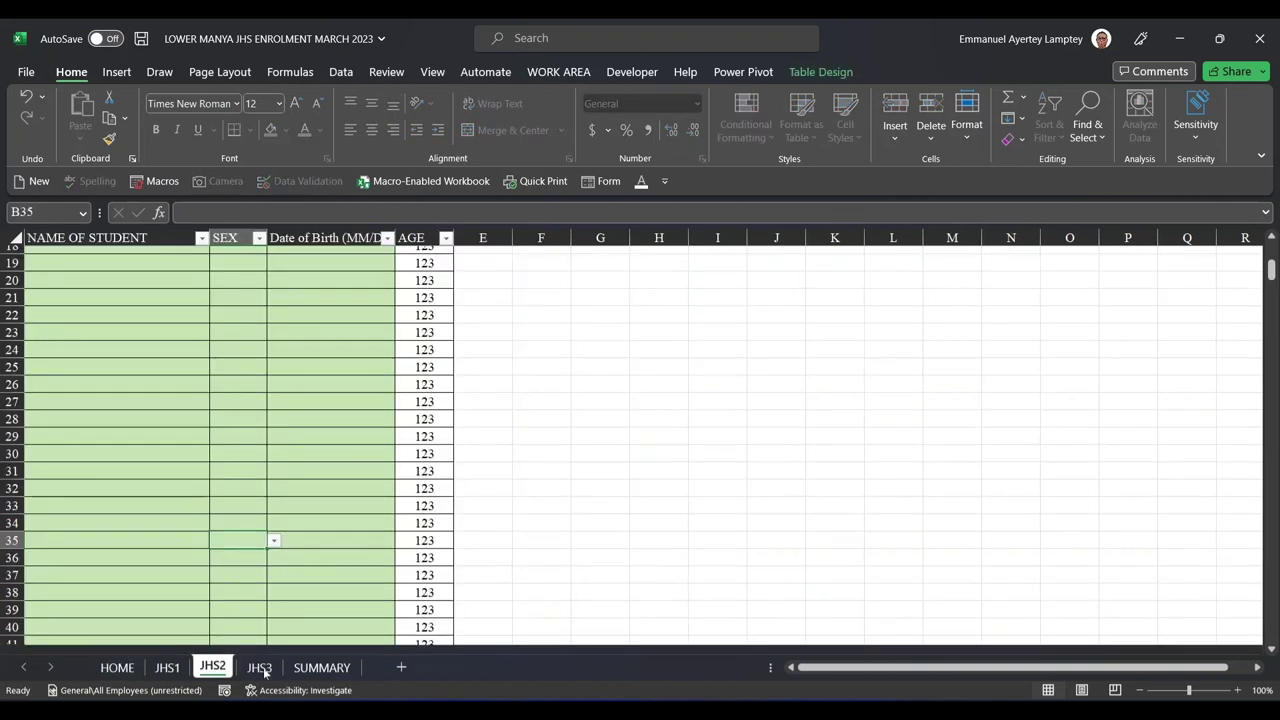
{"action": "left_click", "coordinate": [259, 668]}
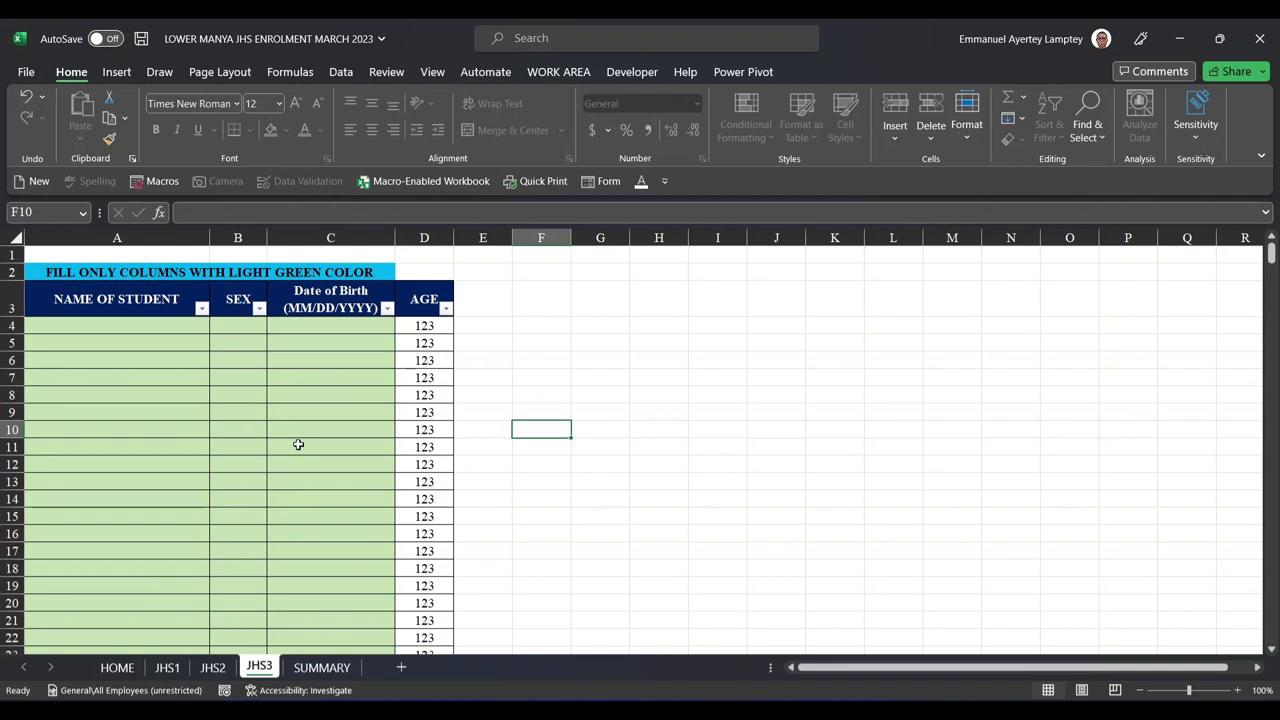
{"action": "left_click", "coordinate": [438, 362]}
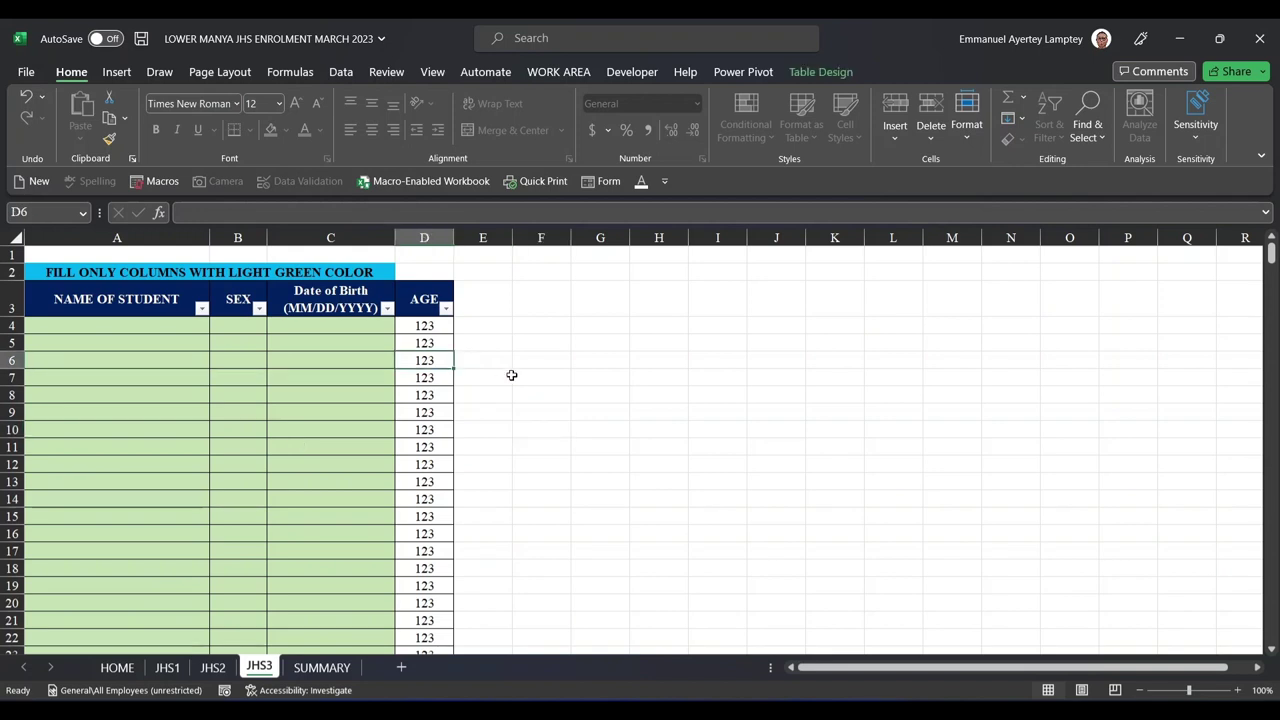